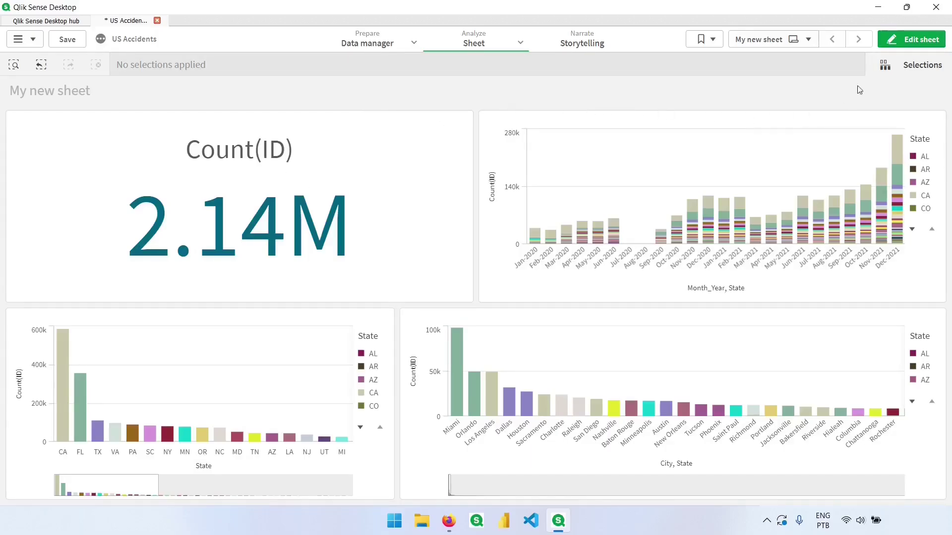
Narrow the Count(ID) KPI to about half its width
left_click(899, 42)
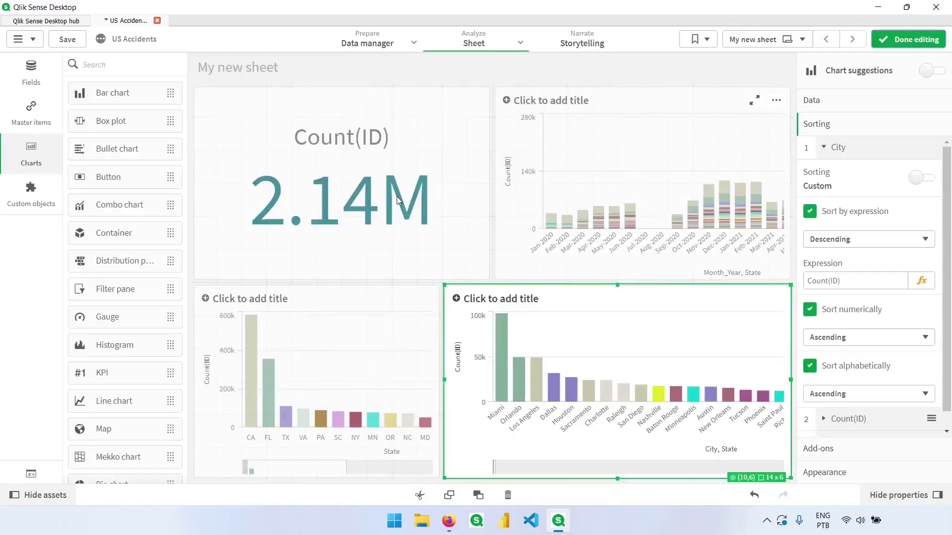
left_click(397, 197)
left_click_drag(489, 180, 361, 180)
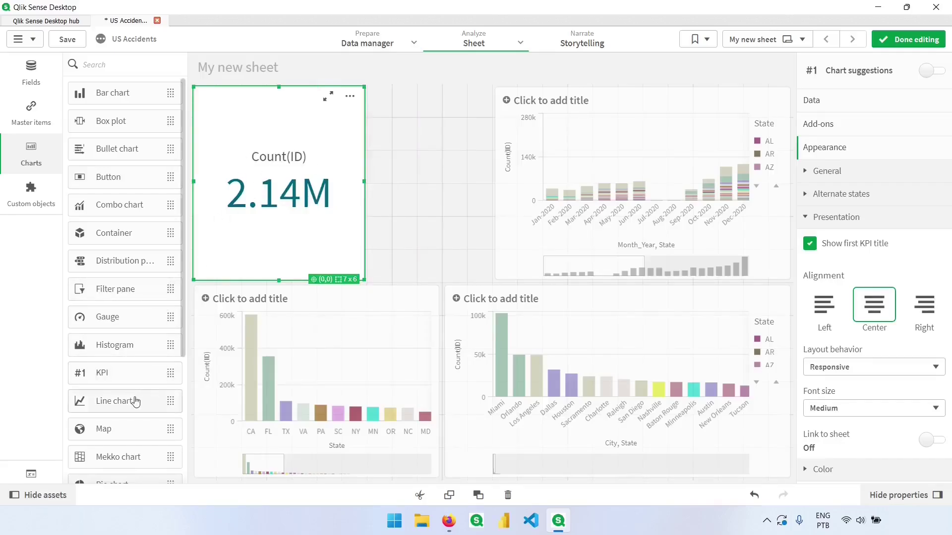
Add a second KPI beside it showing Count(State), 2.14M, and finish editing
left_click_drag(102, 375, 413, 191)
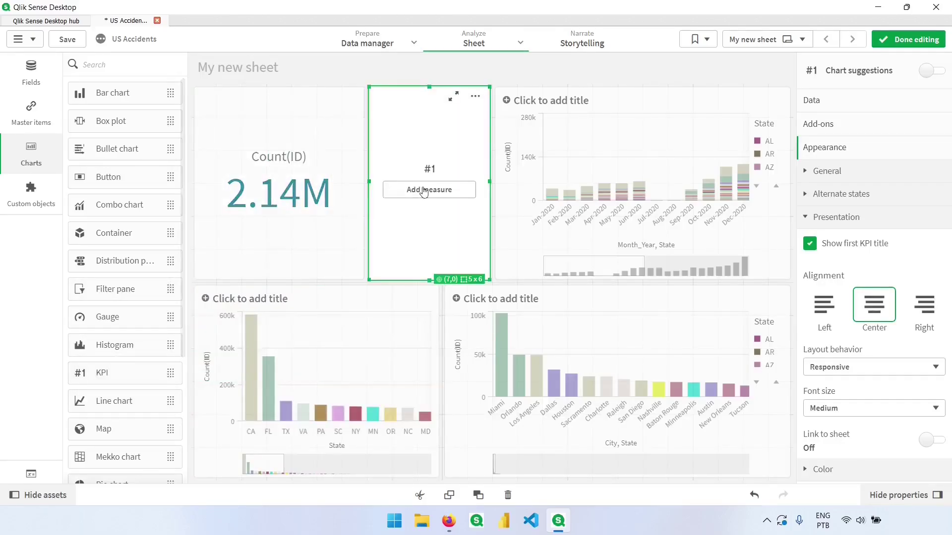
left_click(421, 189)
type("stat")
left_click(527, 164)
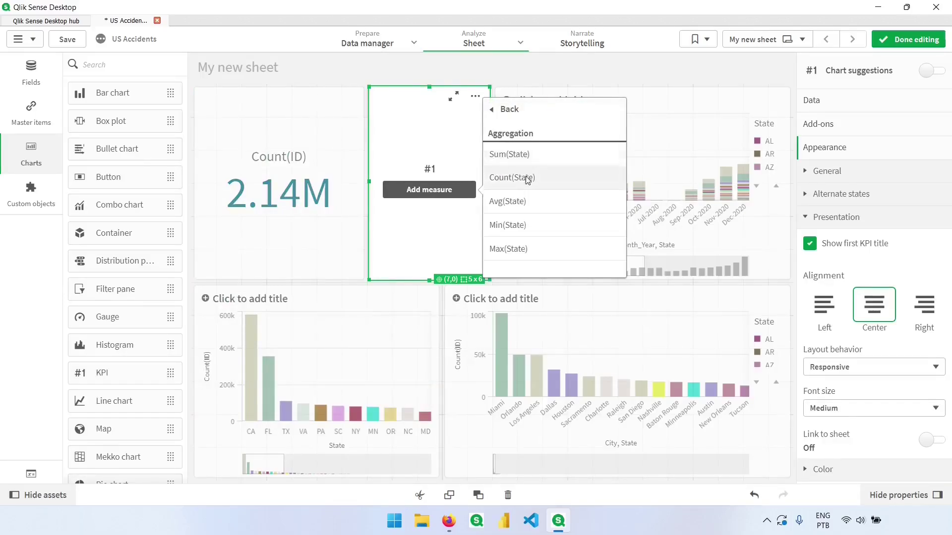
left_click(525, 180)
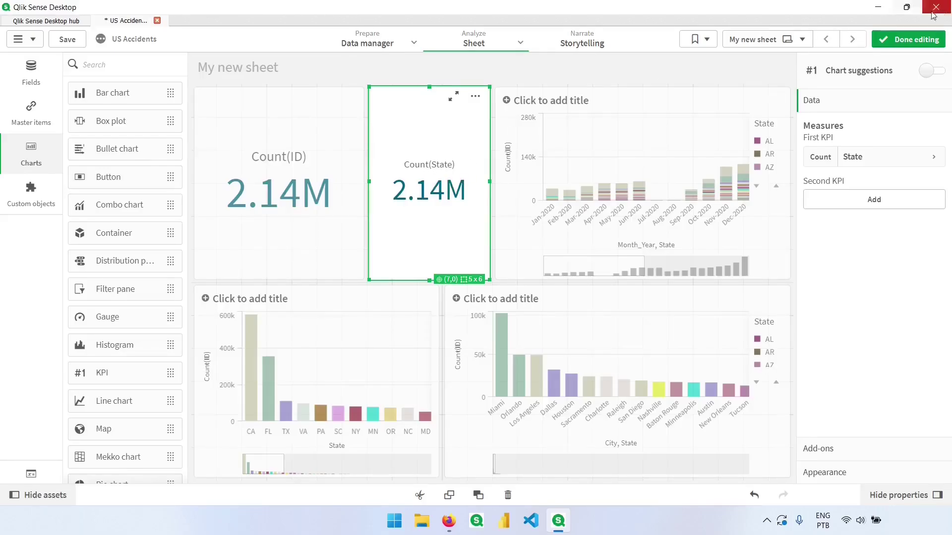
left_click(911, 39)
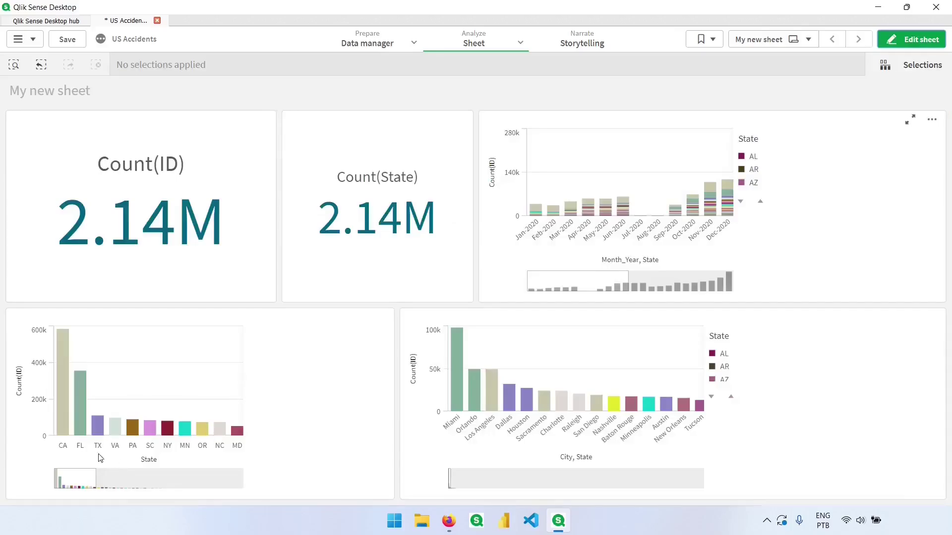
Narrow the Count(ID) KPI and State bar chart from their left sides
left_click(899, 43)
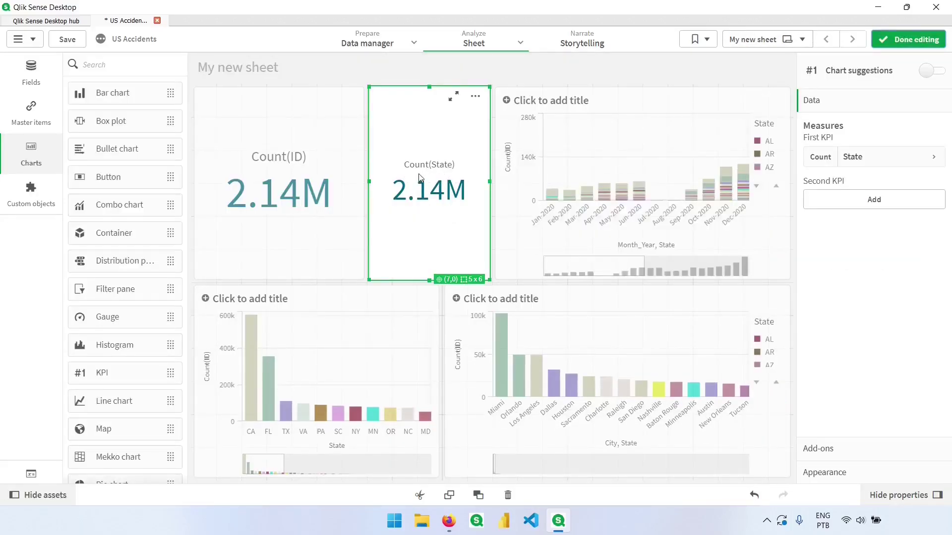
left_click(211, 189)
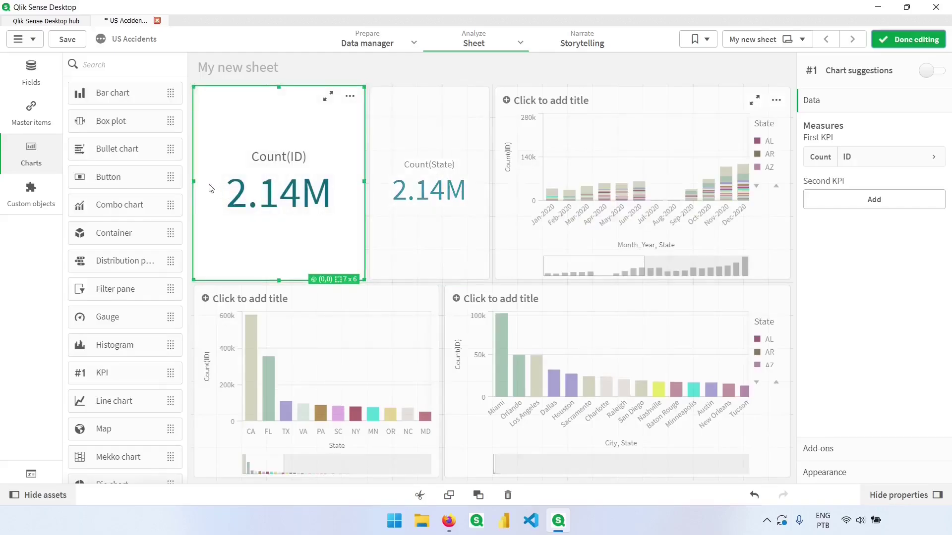
left_click_drag(196, 181, 243, 181)
left_click(277, 356)
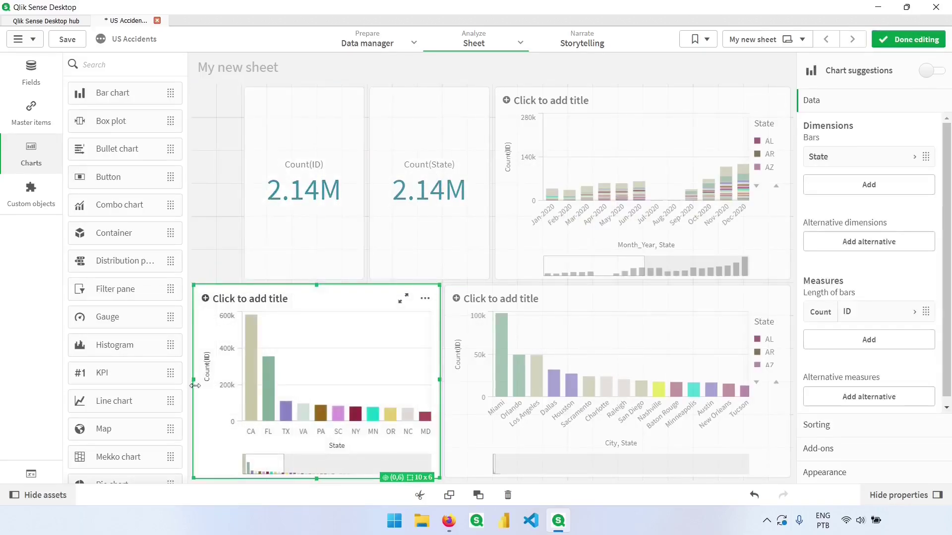
left_click_drag(194, 381, 244, 381)
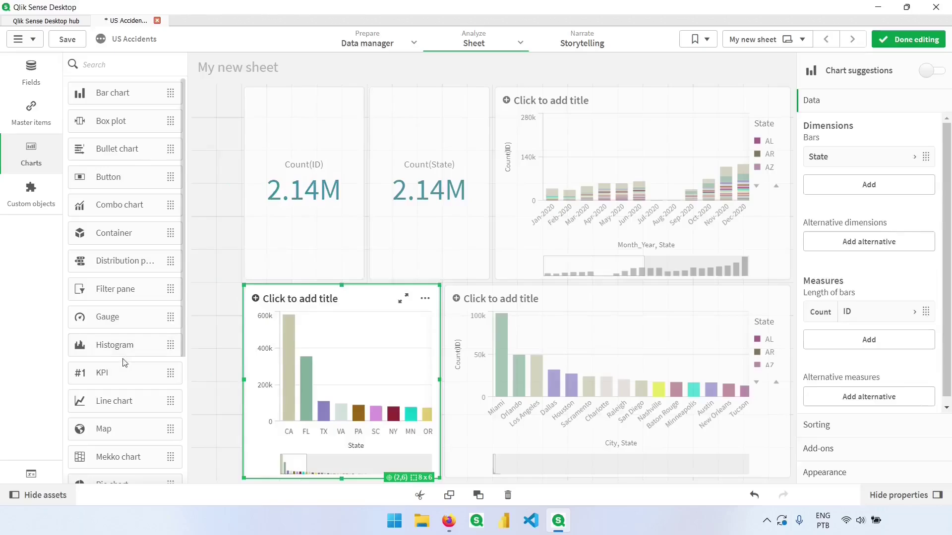
Add a full-height State filter pane at left, then test and clear an AL selection
left_click_drag(105, 298, 198, 208)
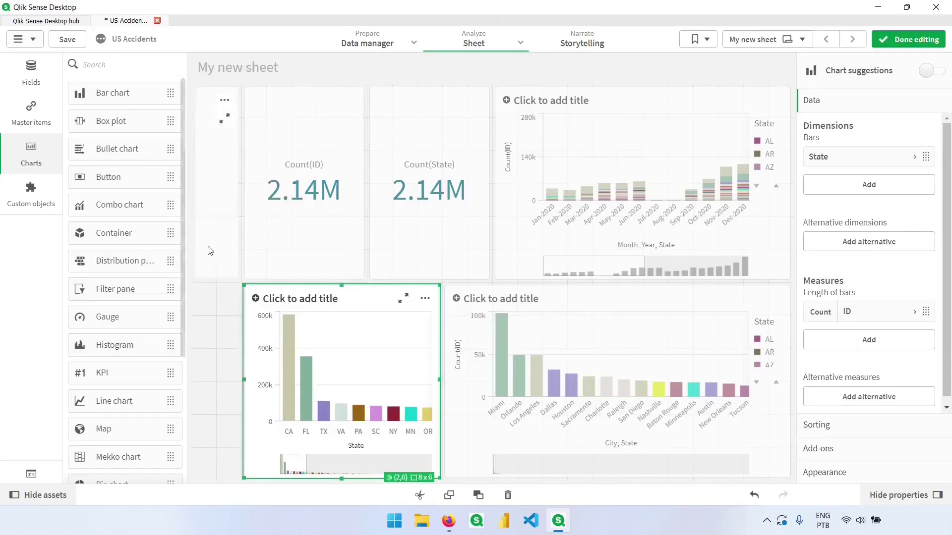
left_click_drag(216, 280, 216, 478)
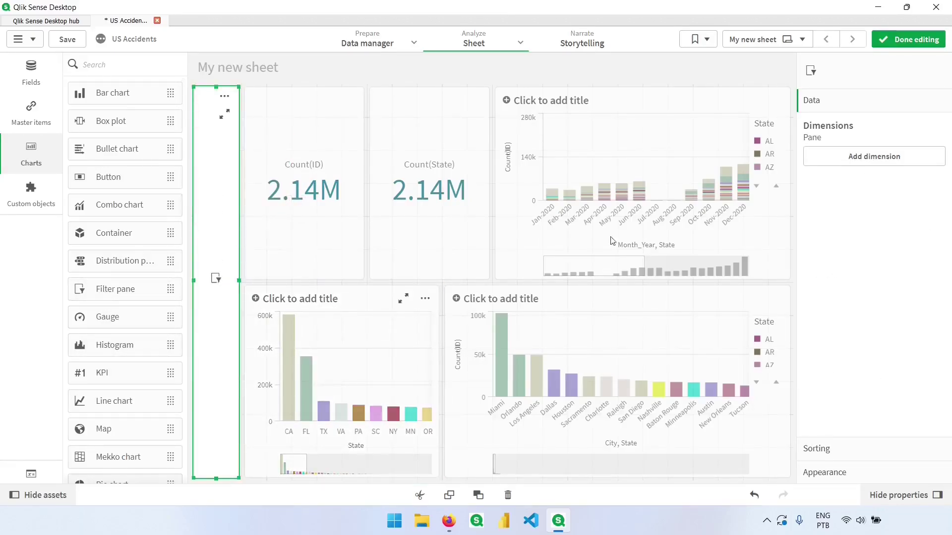
left_click(860, 157)
type("State")
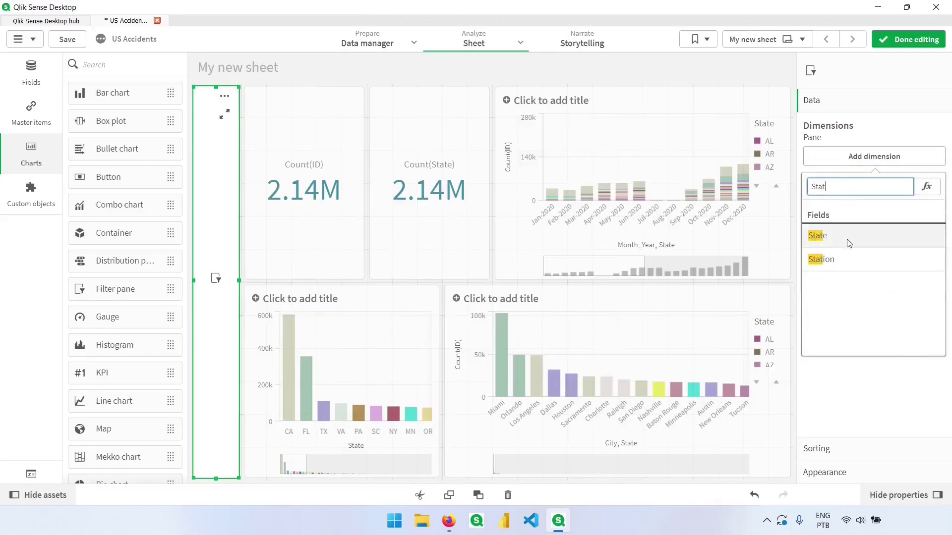
left_click(848, 237)
left_click(907, 40)
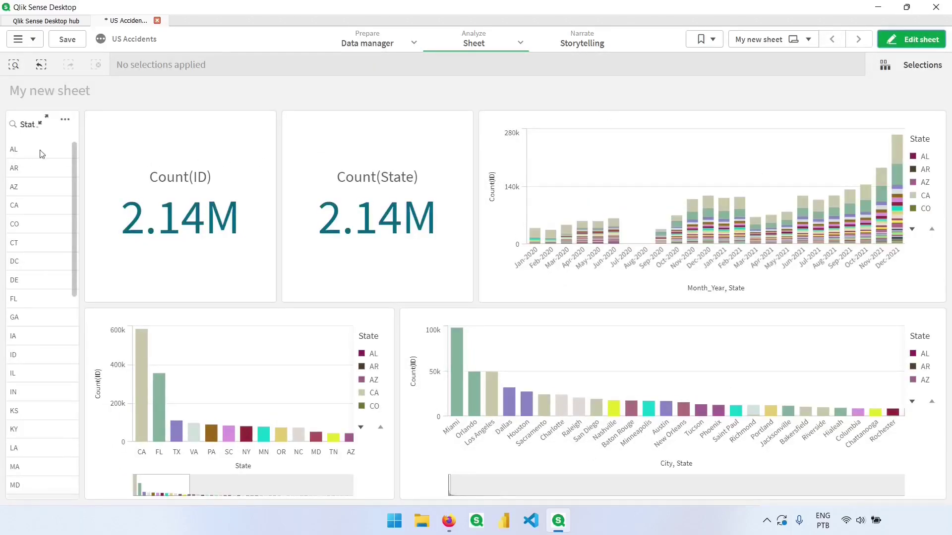
left_click(36, 154)
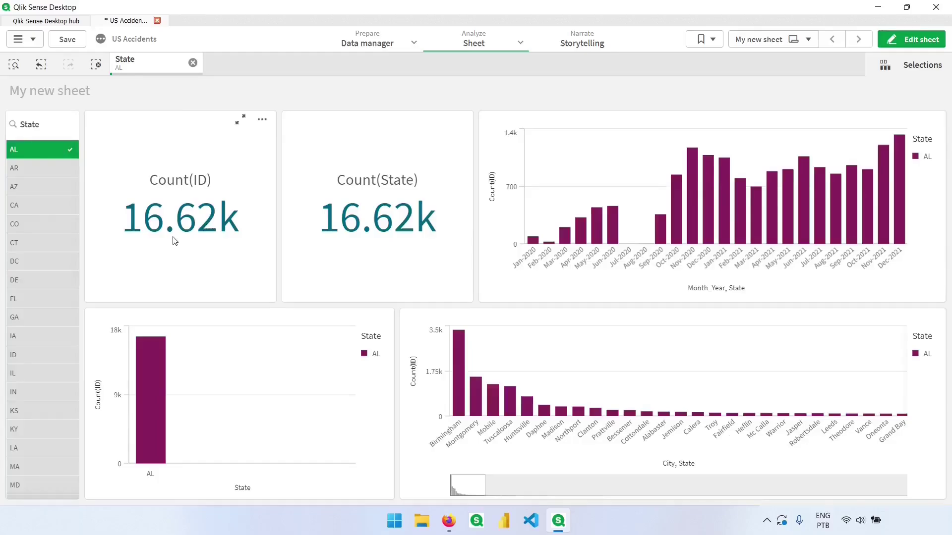
left_click(192, 63)
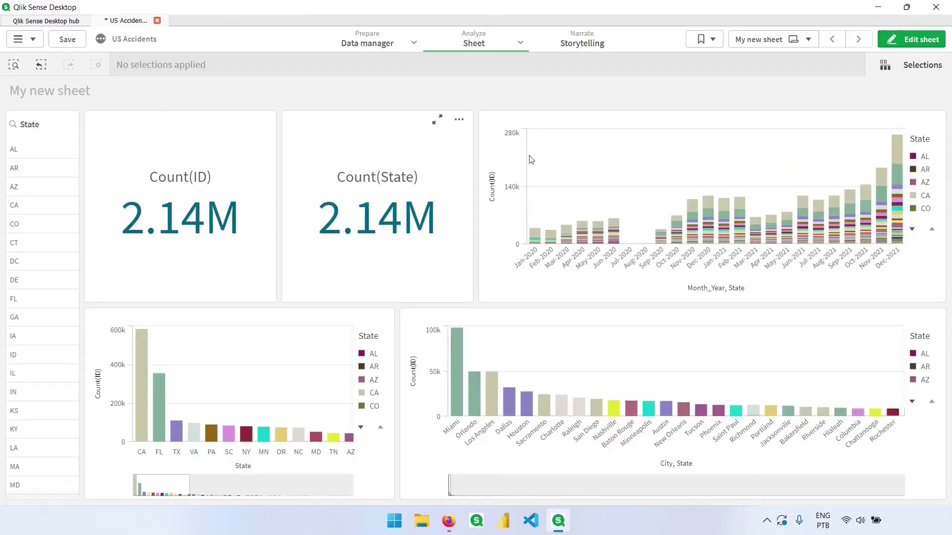
Change the second KPI's measure to Count(DISTINCT State) so it shows 49
left_click(911, 39)
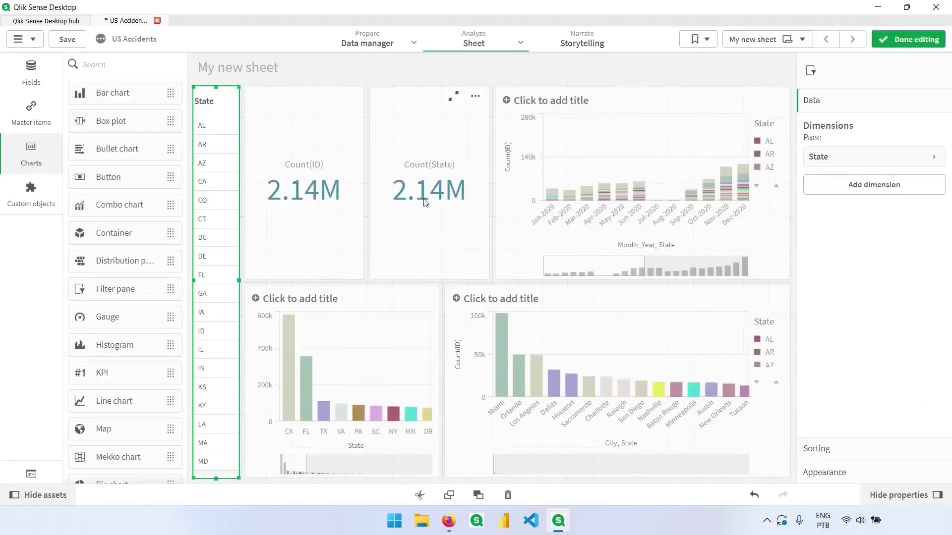
left_click(424, 177)
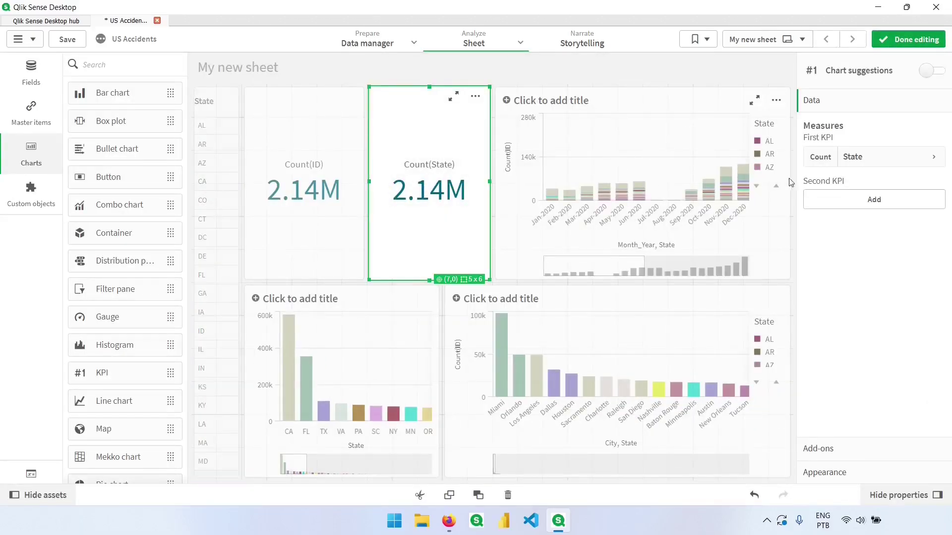
left_click(857, 161)
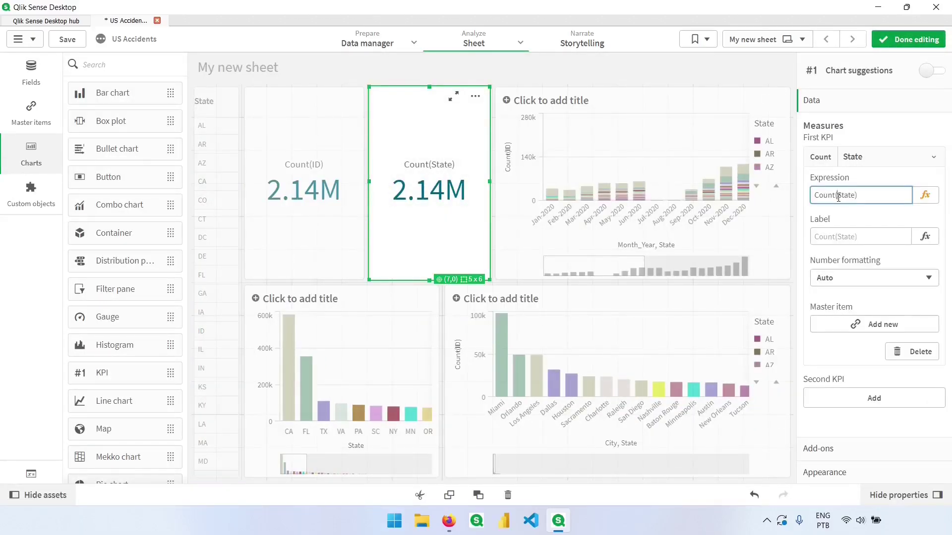
left_click(925, 195)
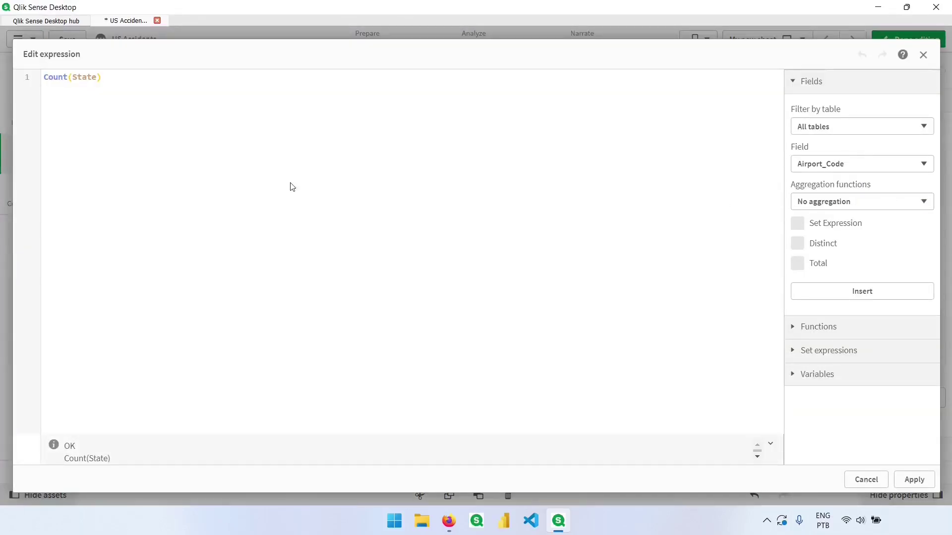
key("ctrl+Left")
type("DISTINCT")
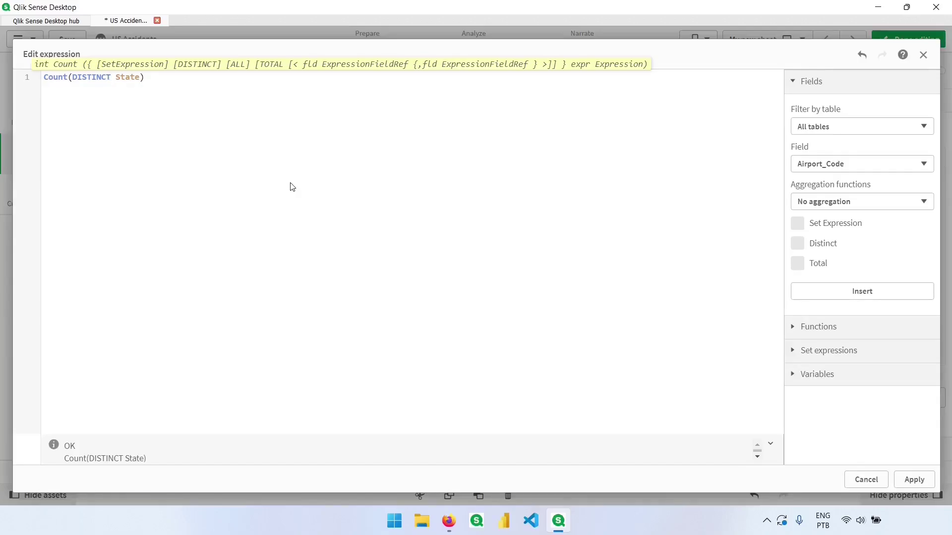
left_click(911, 479)
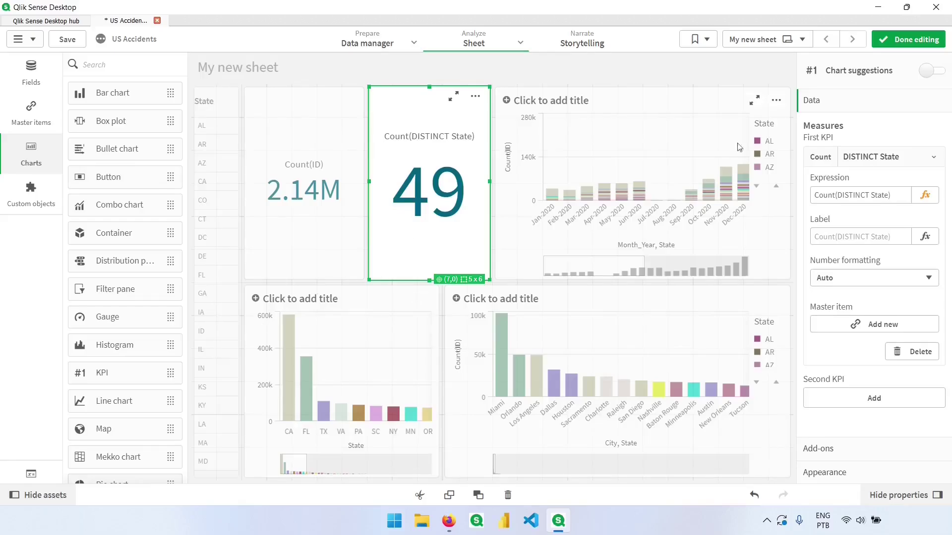
left_click(888, 49)
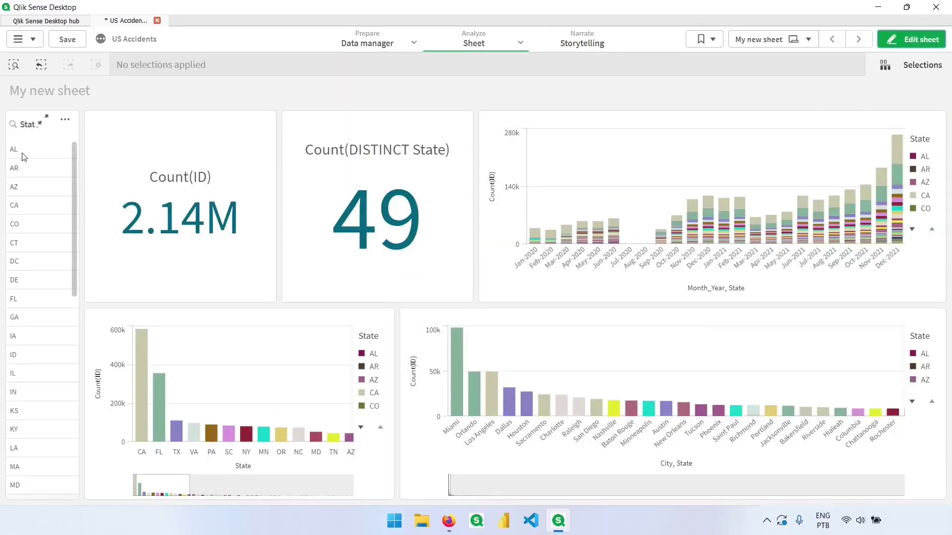
Select and confirm AL, AR and AZ in the State filter pane
left_click_drag(26, 154, 24, 183)
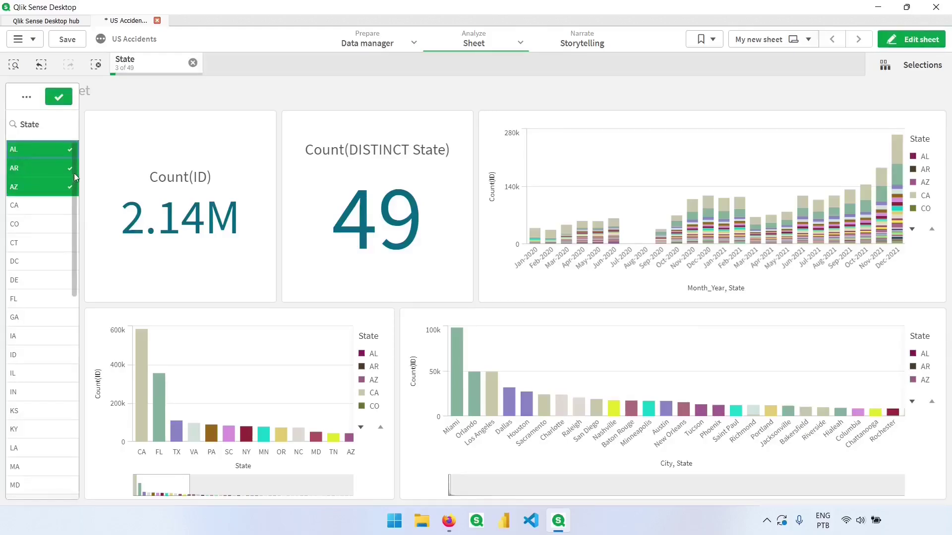
left_click(59, 96)
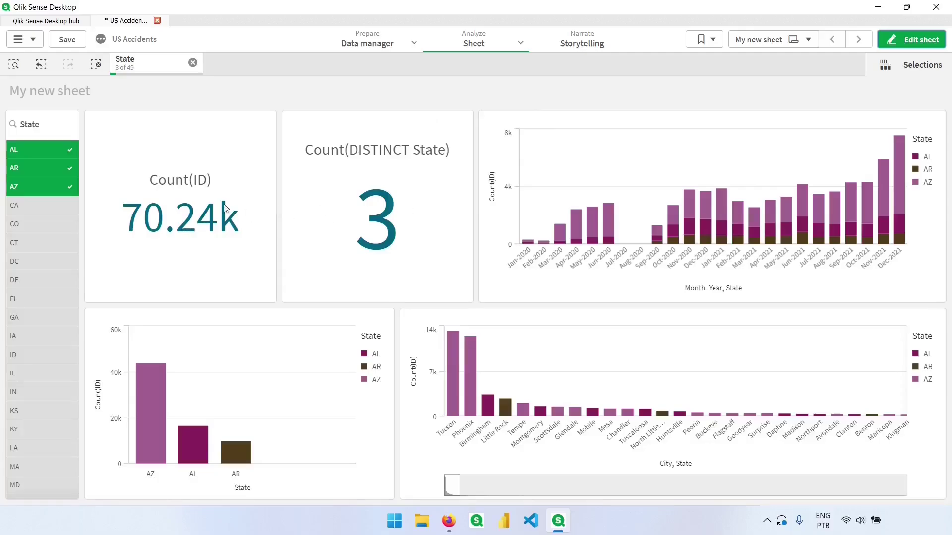
left_click(911, 39)
Edit the KPI expression inline to Count(DISTINCT State)*2
left_click(453, 168)
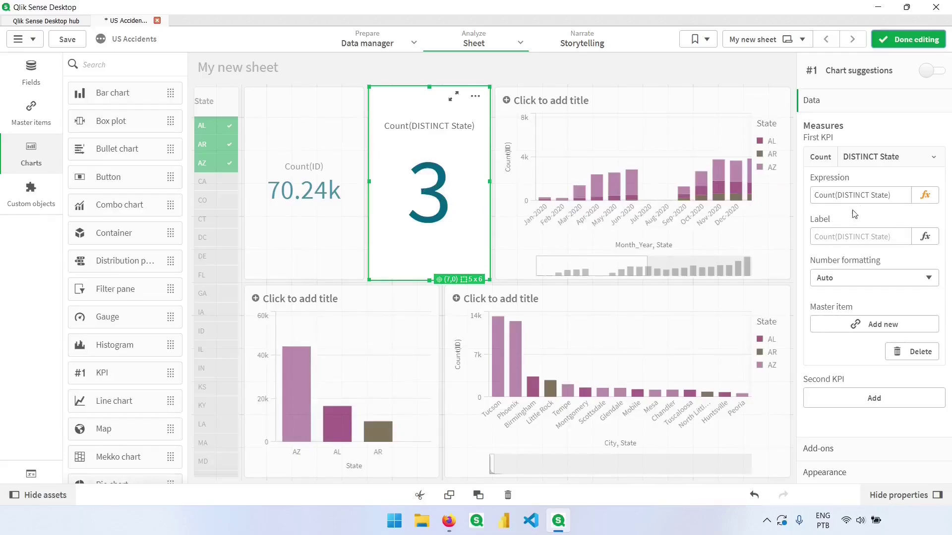
left_click(902, 198)
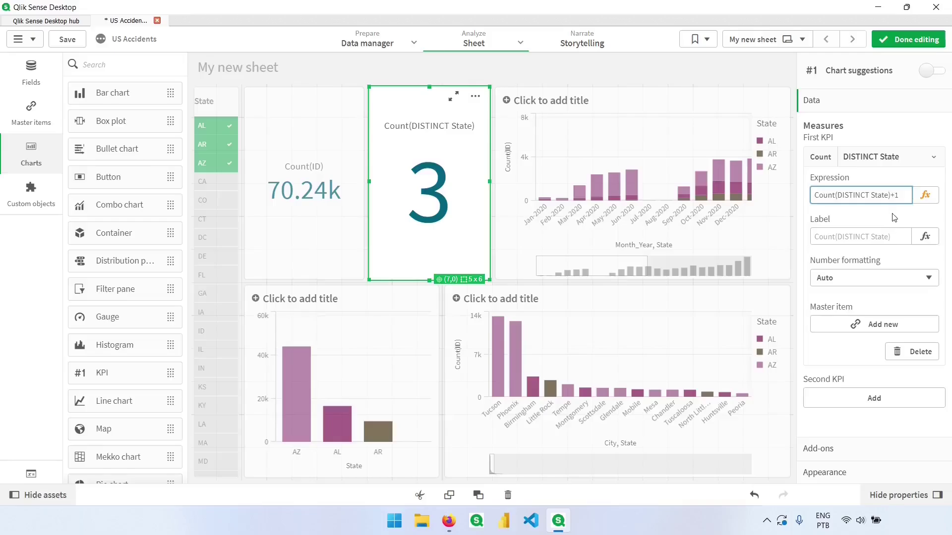
left_click(885, 226)
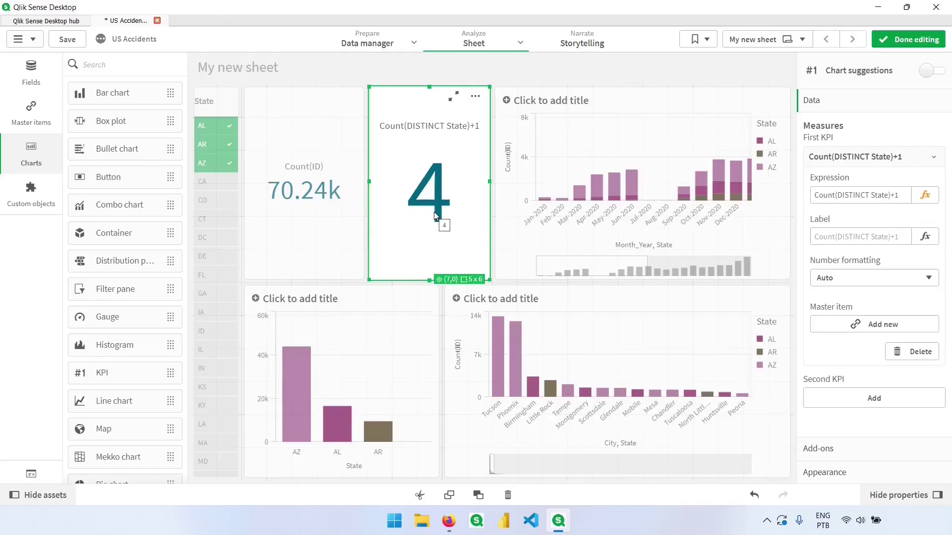
left_click(899, 195)
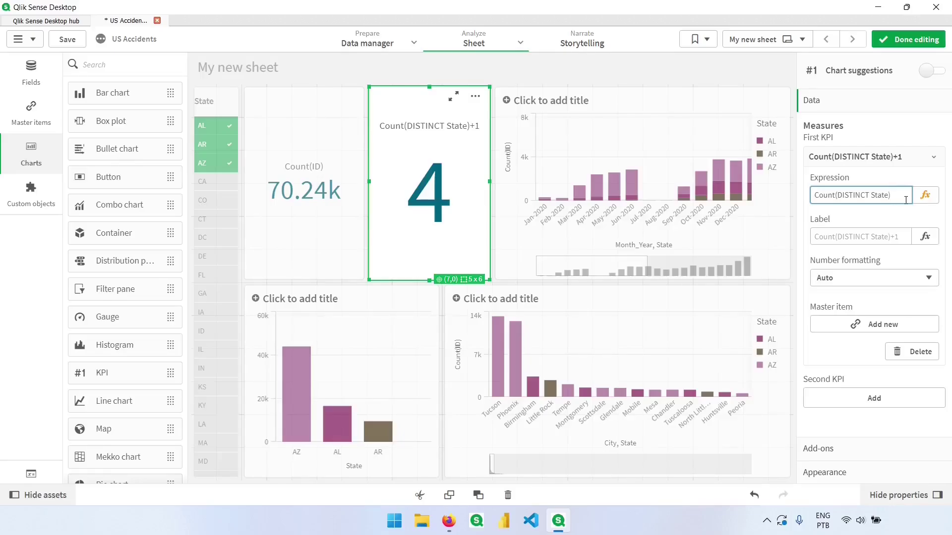
key("Tab")
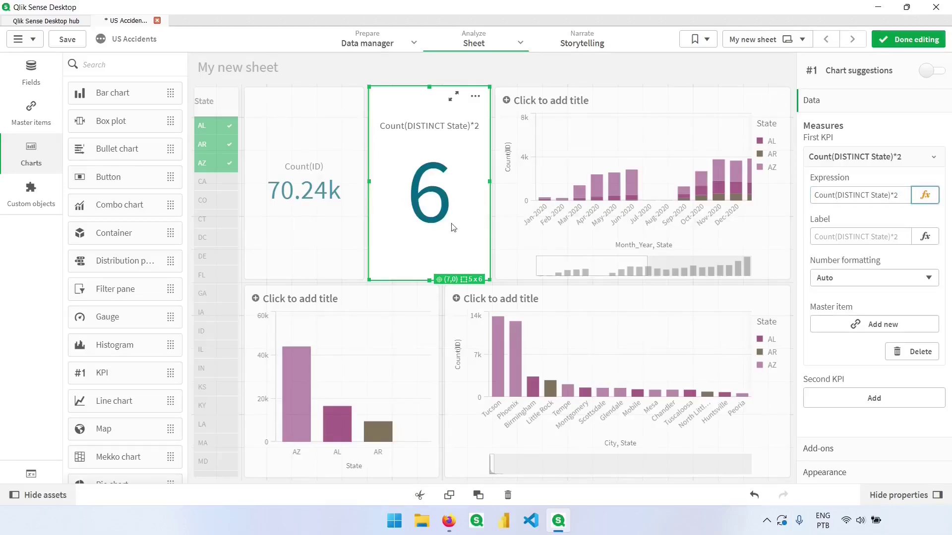
Change the multiplier from 2 to 10 so the KPI reads 30
left_click(925, 196)
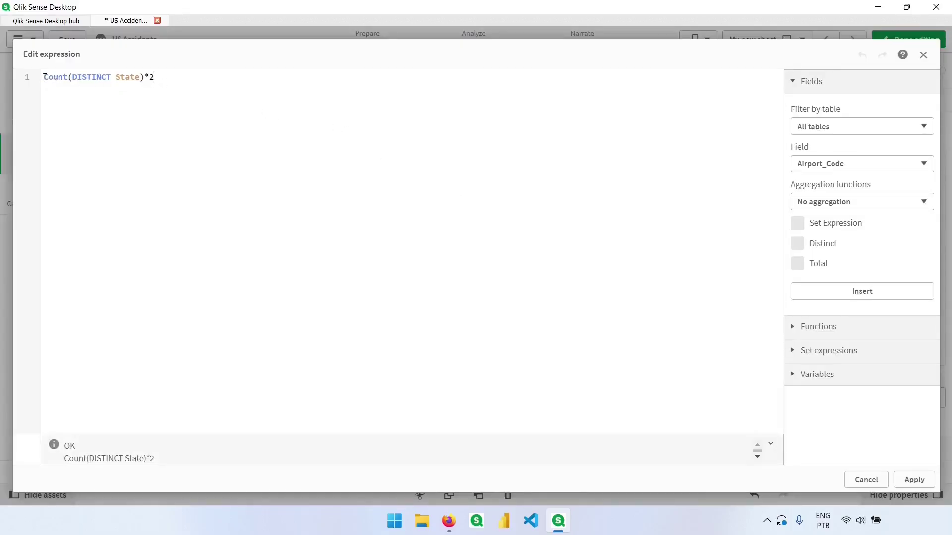
left_click_drag(44, 78, 146, 80)
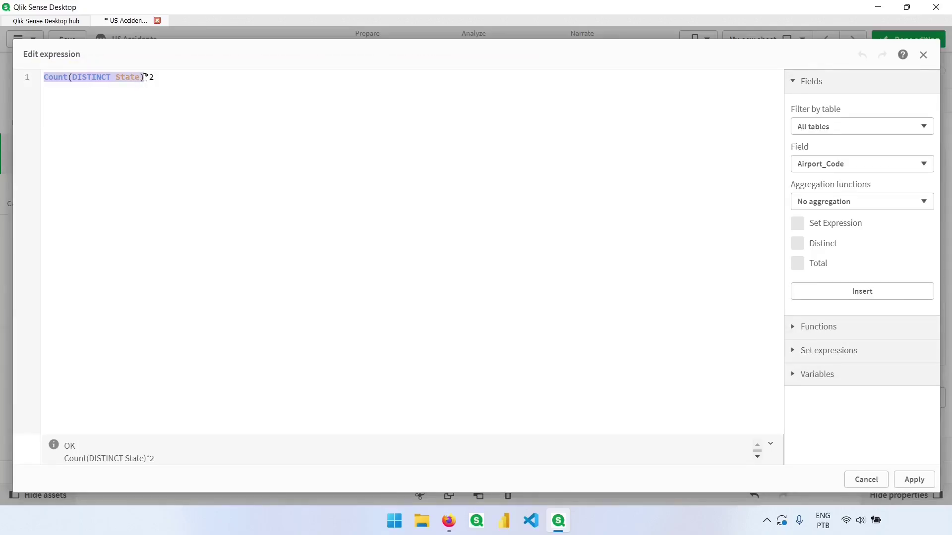
left_click(152, 77)
left_click_drag(155, 78, 139, 78)
left_click(156, 78)
key("shift+Left")
type("10")
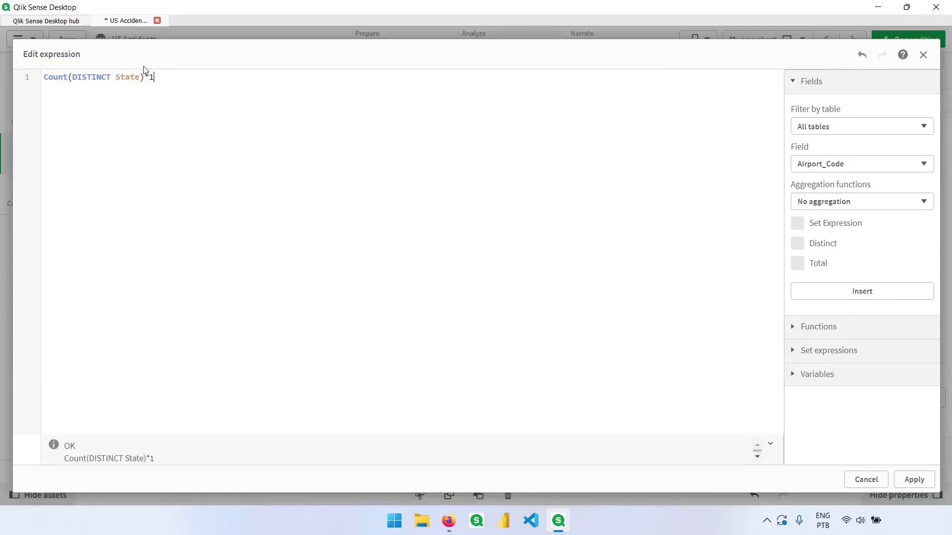
left_click(914, 479)
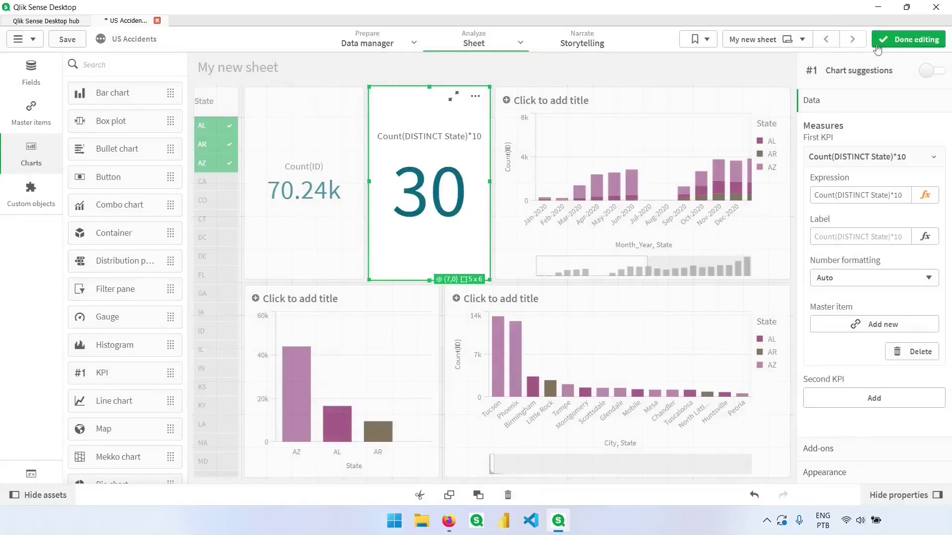
Exit edit mode and clear the State selection so the KPI reads 490
left_click(896, 45)
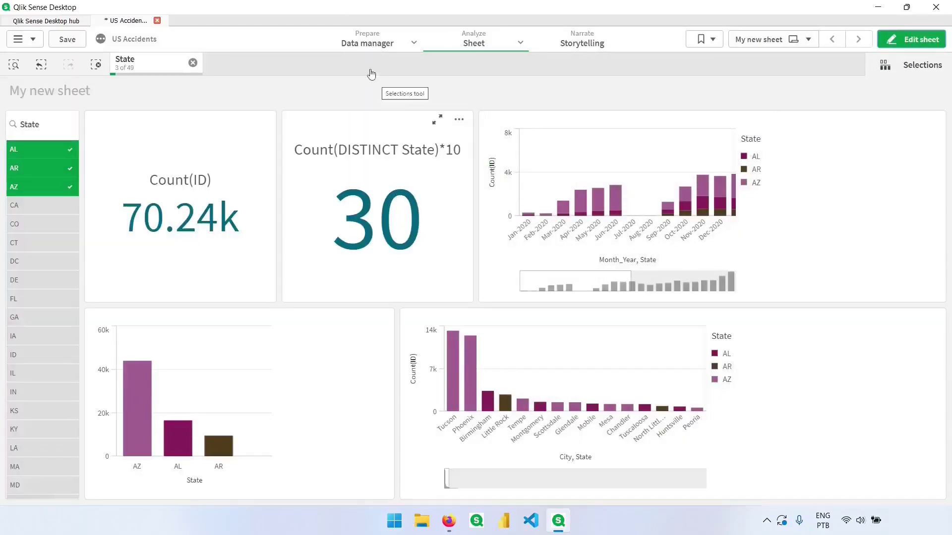
left_click(193, 63)
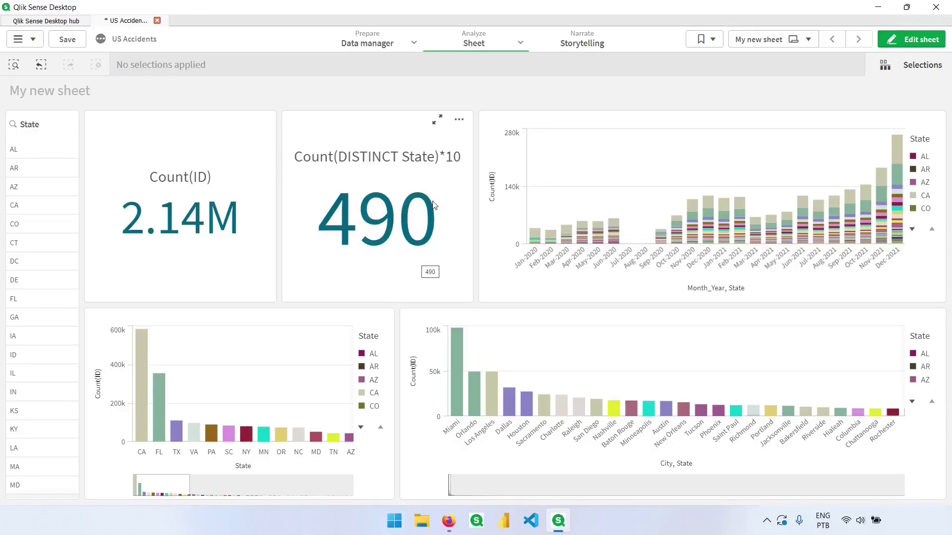
Re-enter edit mode and start a new master measure from the empty Measures list
left_click(911, 39)
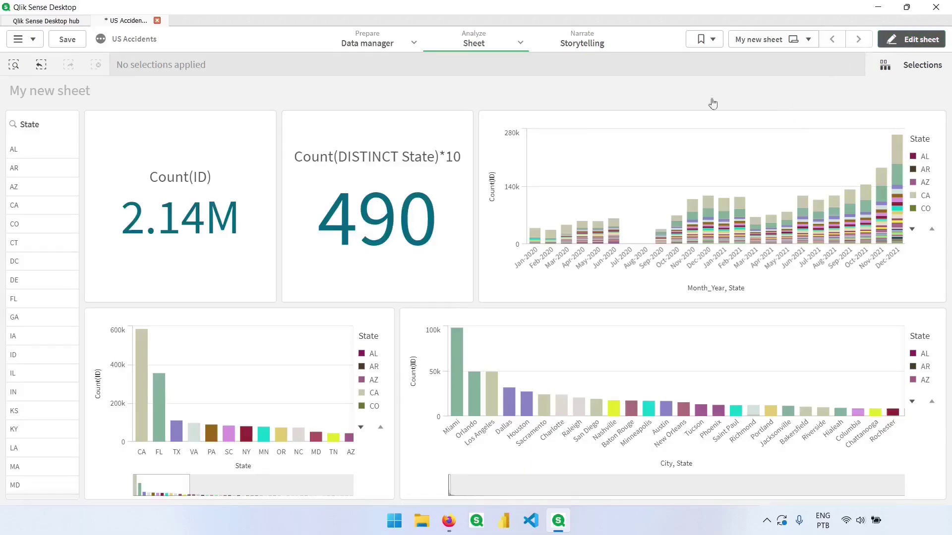
left_click(429, 164)
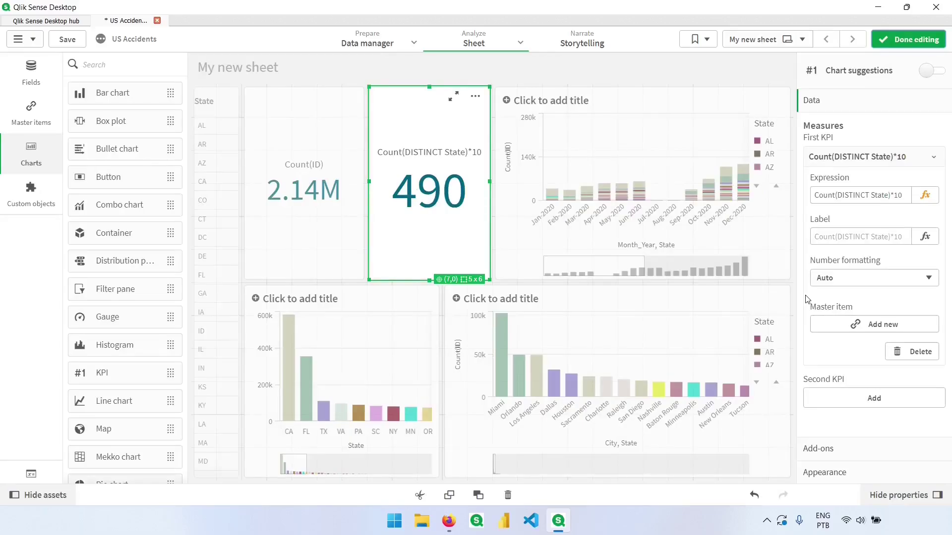
left_click_drag(796, 293, 945, 341)
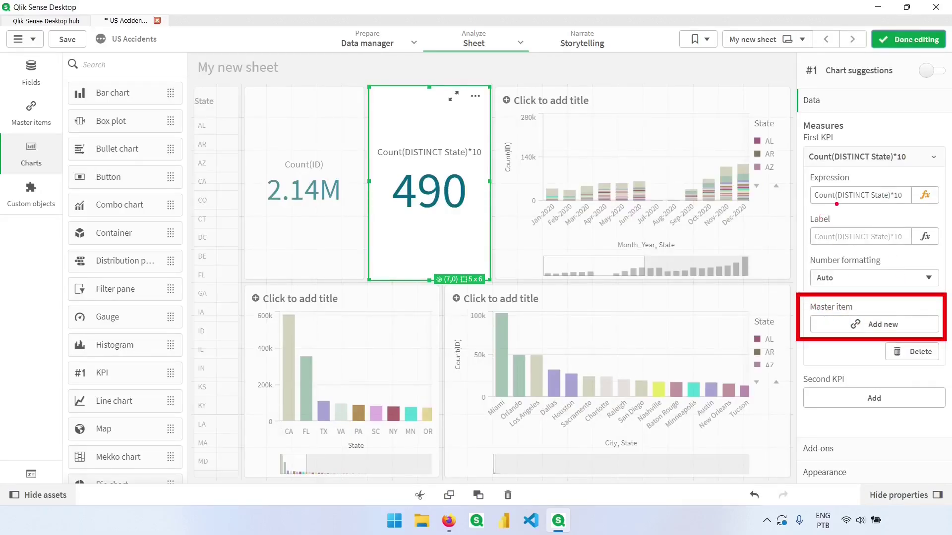
key("Escape")
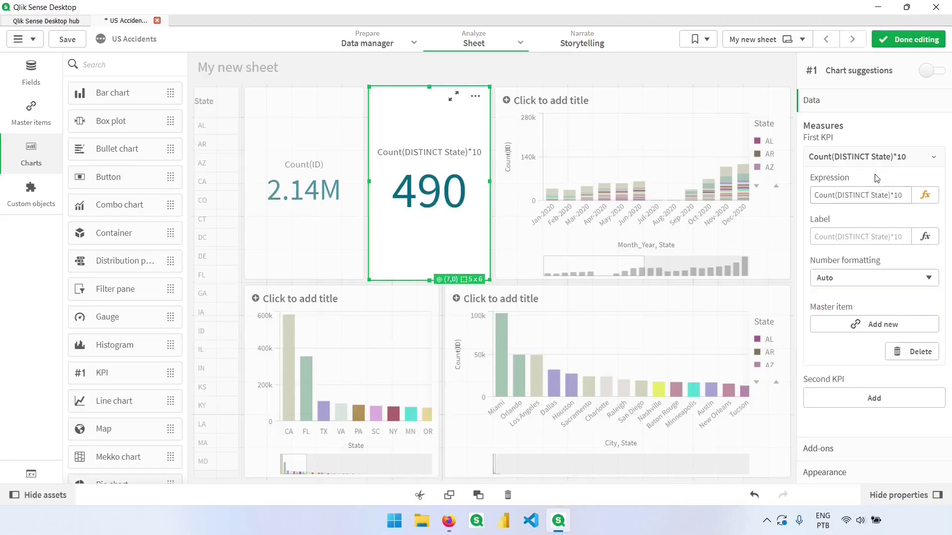
left_click(33, 115)
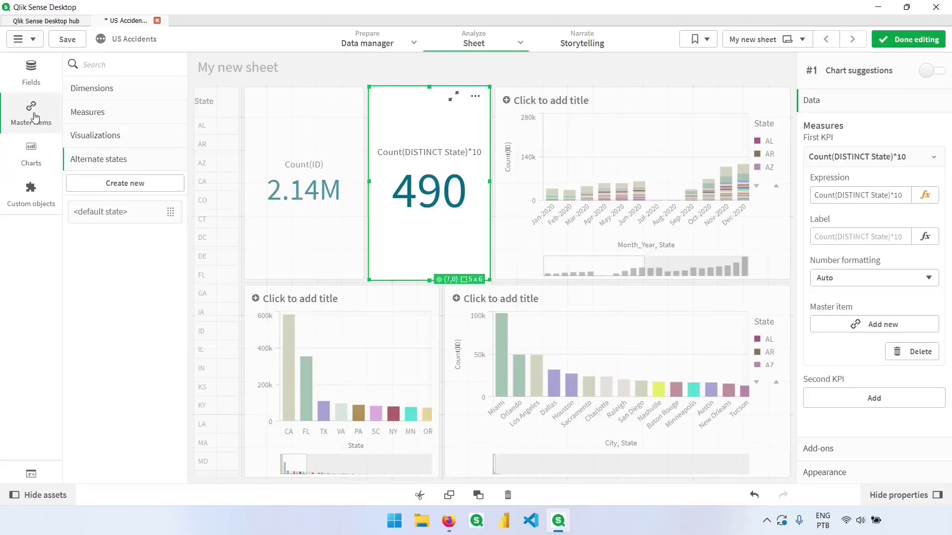
left_click(86, 118)
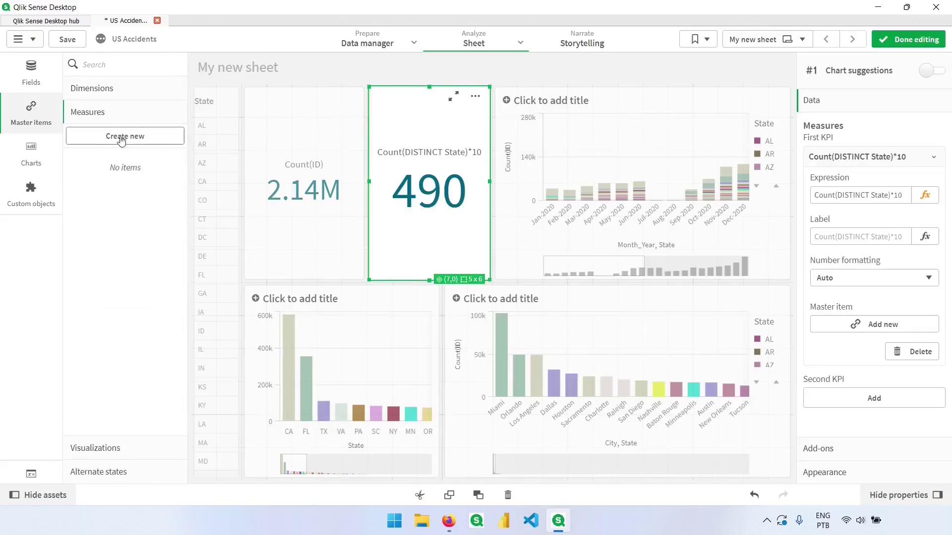
left_click(143, 141)
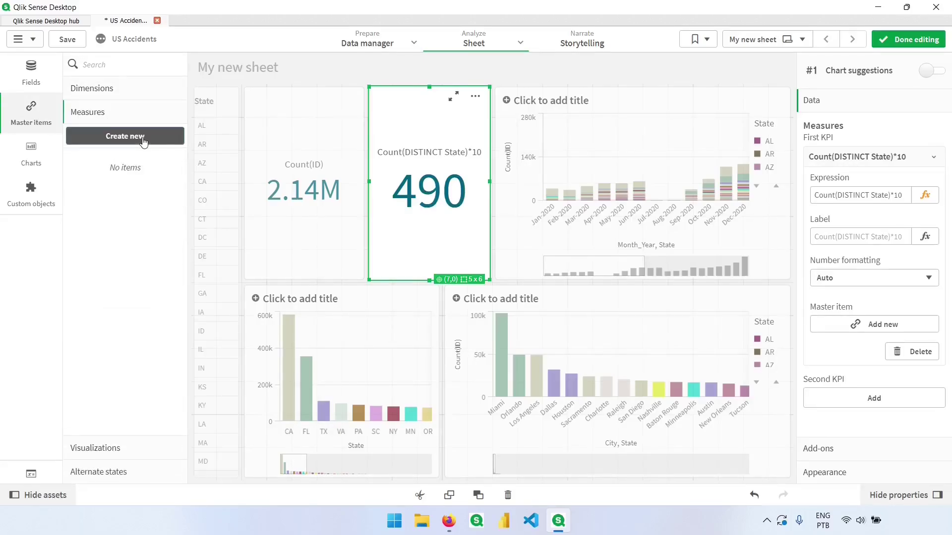
Name the new master measure Accidents with expression Count(ID)
left_click(375, 124)
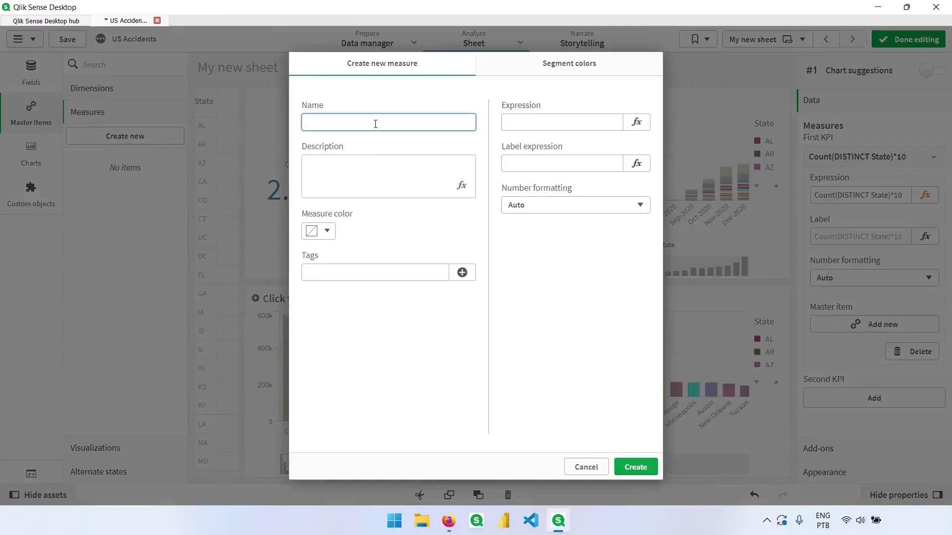
type("Accidents")
left_click(390, 196)
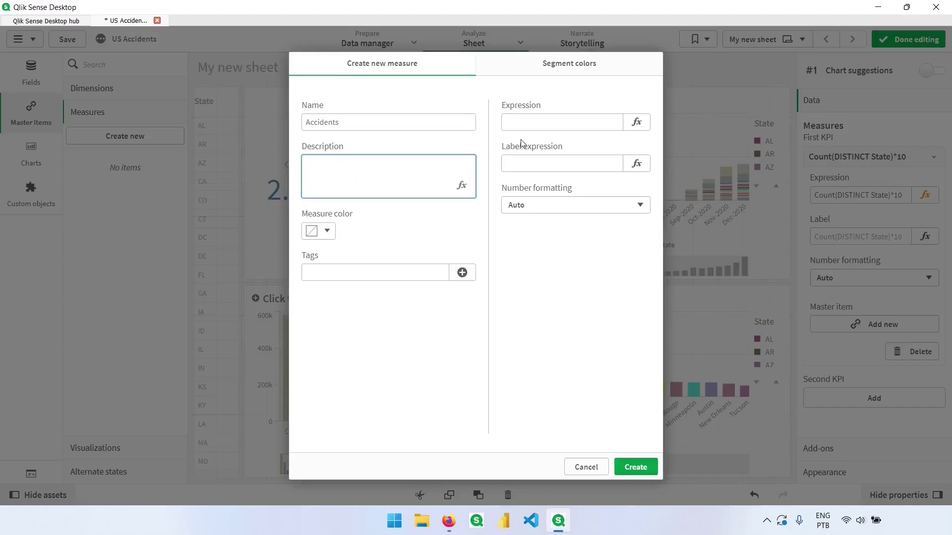
left_click(544, 123)
left_click(635, 122)
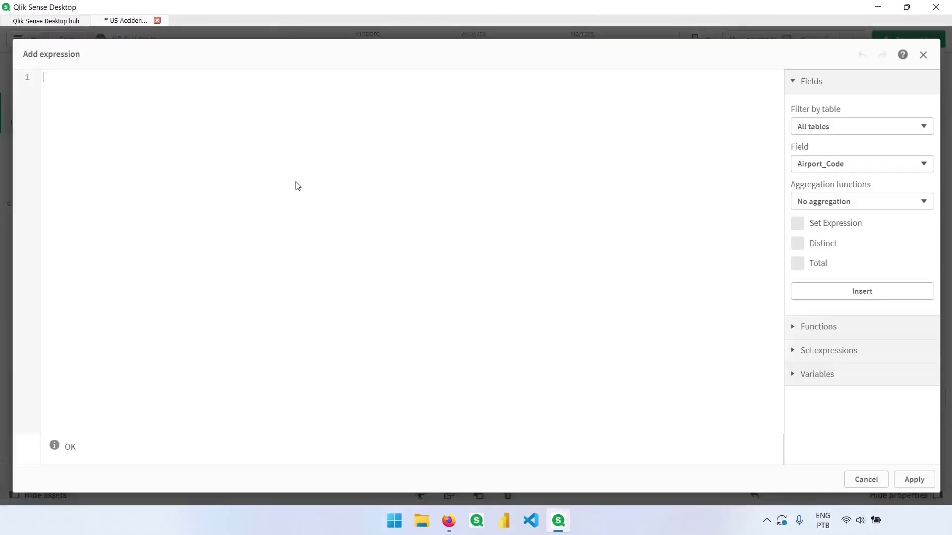
type("Count(ID)")
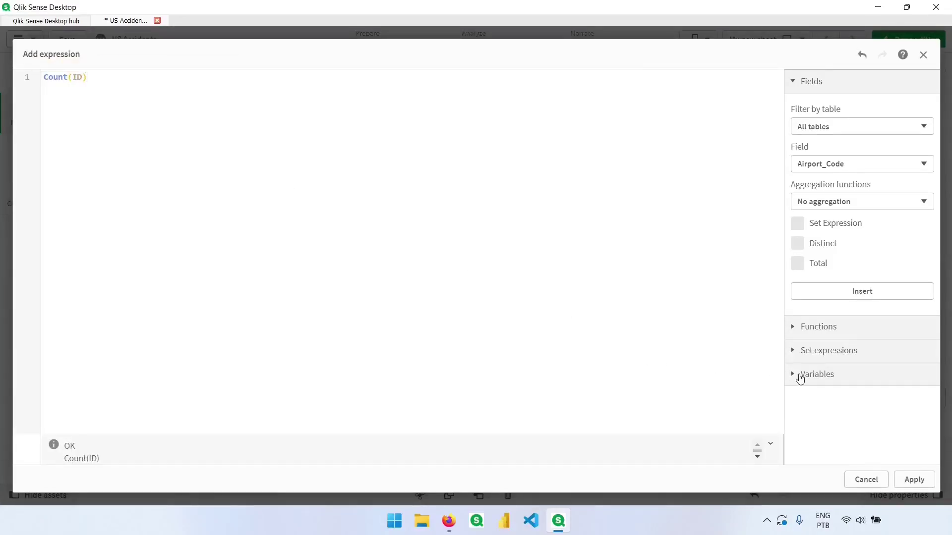
left_click(912, 481)
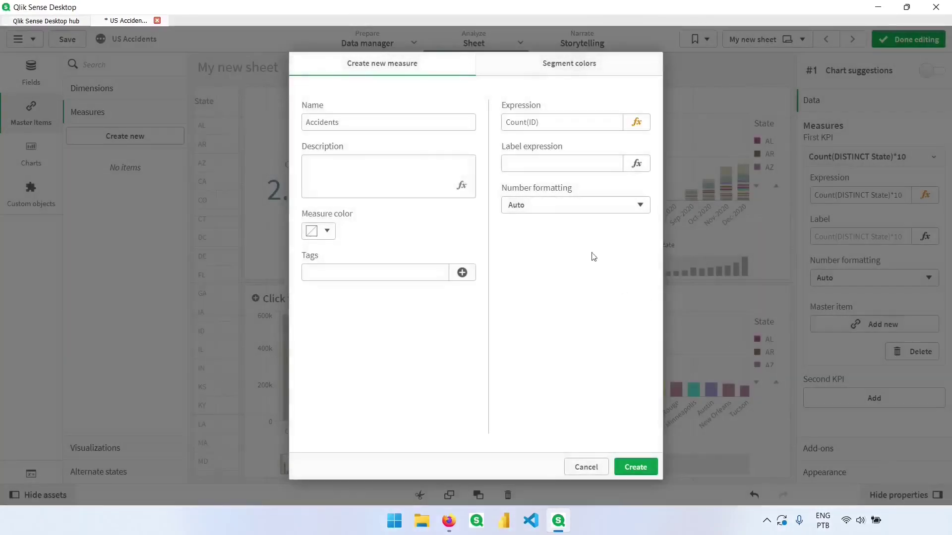
Format it as Number like 1,000 and create the measure
left_click(532, 165)
left_click(531, 164)
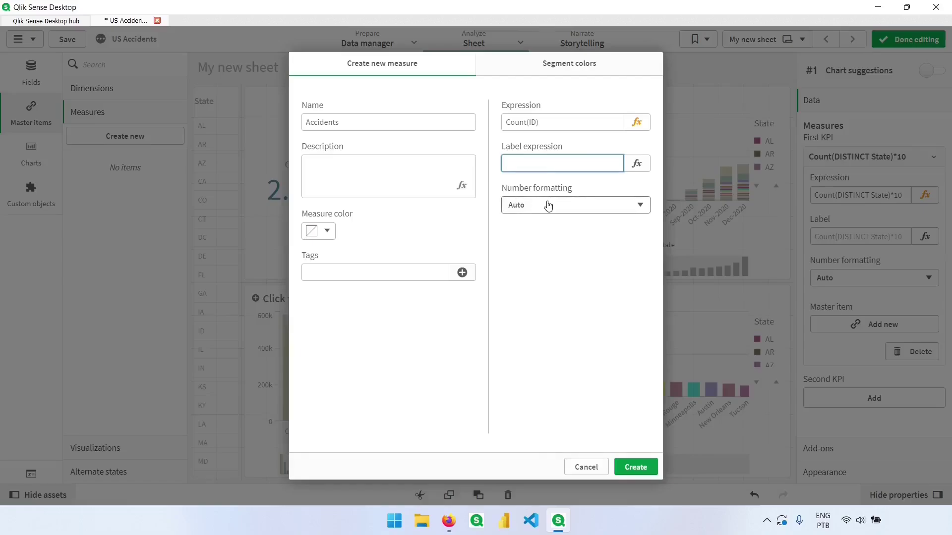
left_click(549, 207)
left_click(545, 230)
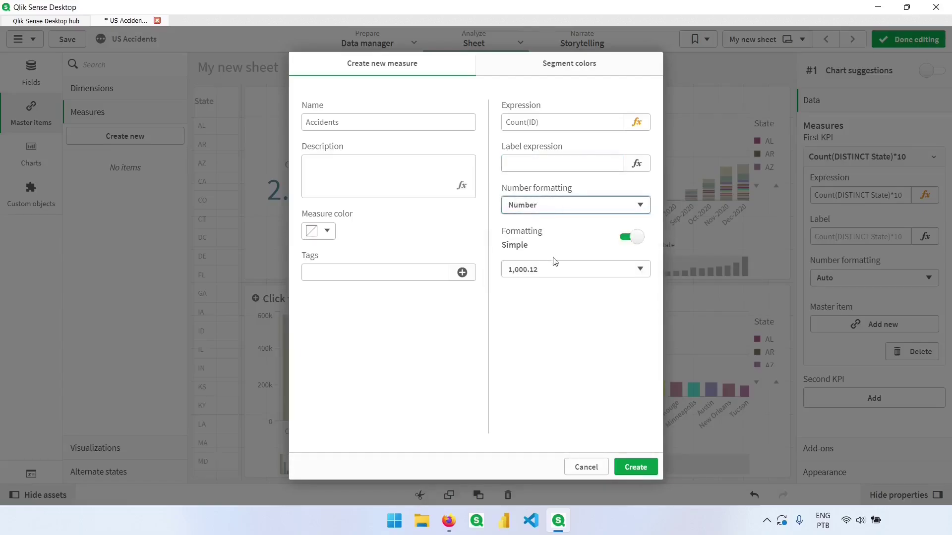
left_click(559, 270)
left_click(559, 285)
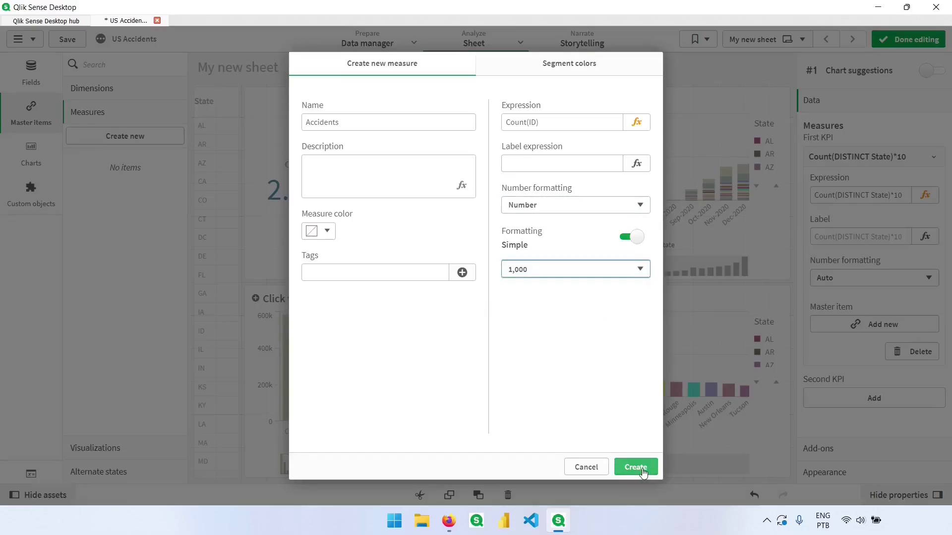
left_click(643, 471)
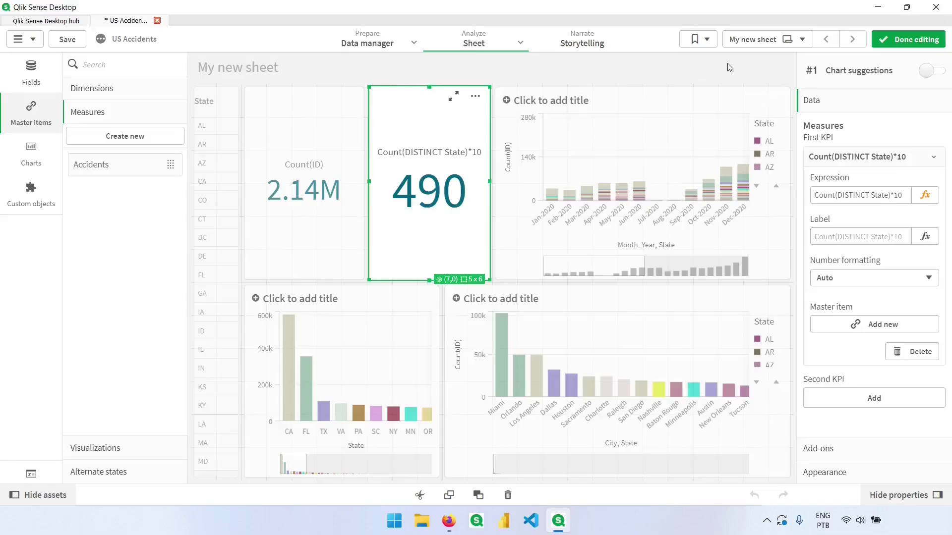
Add a new sheet to the app and go to it
left_click(756, 40)
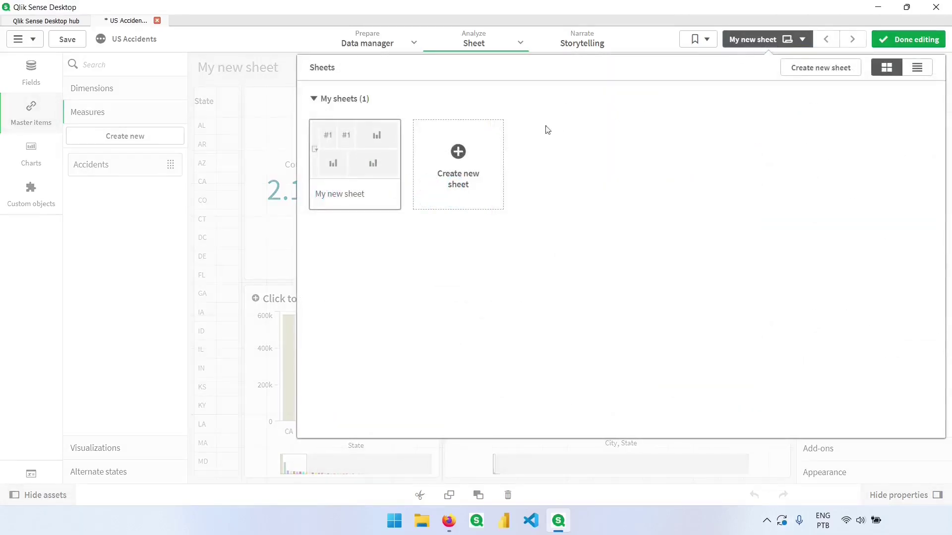
left_click(481, 167)
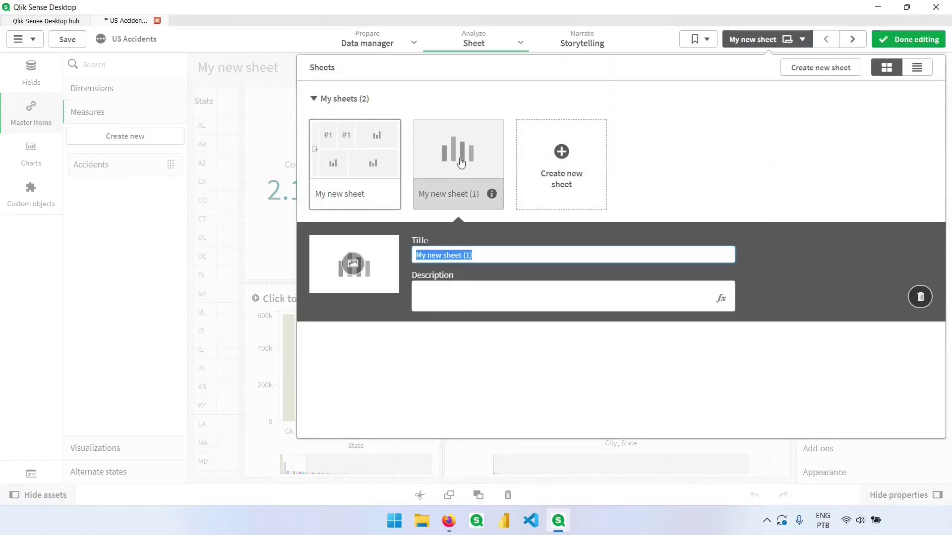
left_click(460, 162)
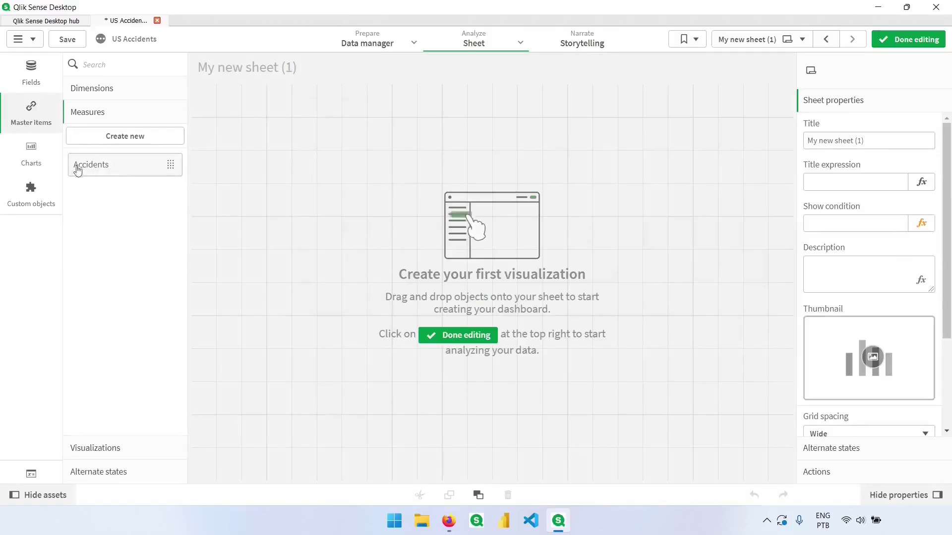
Add a bar chart of Accidents by State and place a line chart beside it
left_click(32, 158)
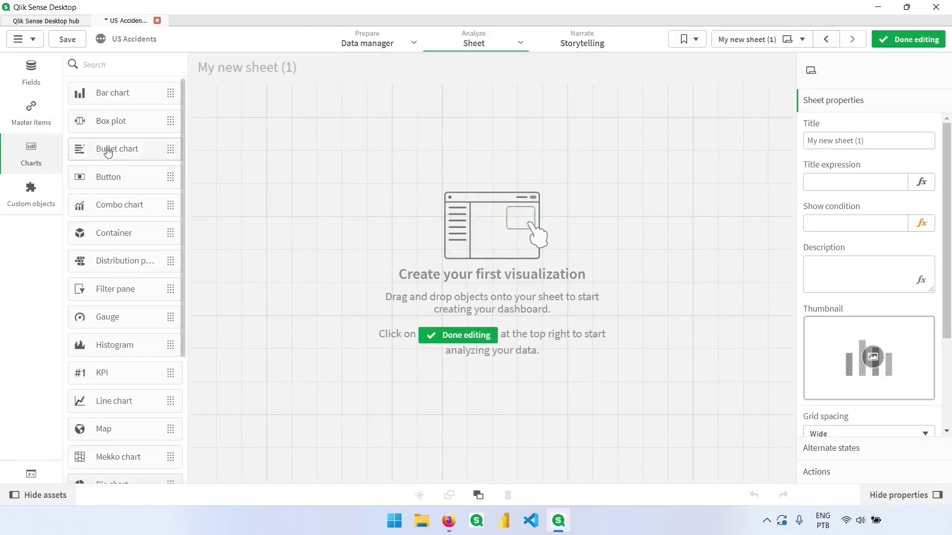
left_click_drag(112, 94, 303, 148)
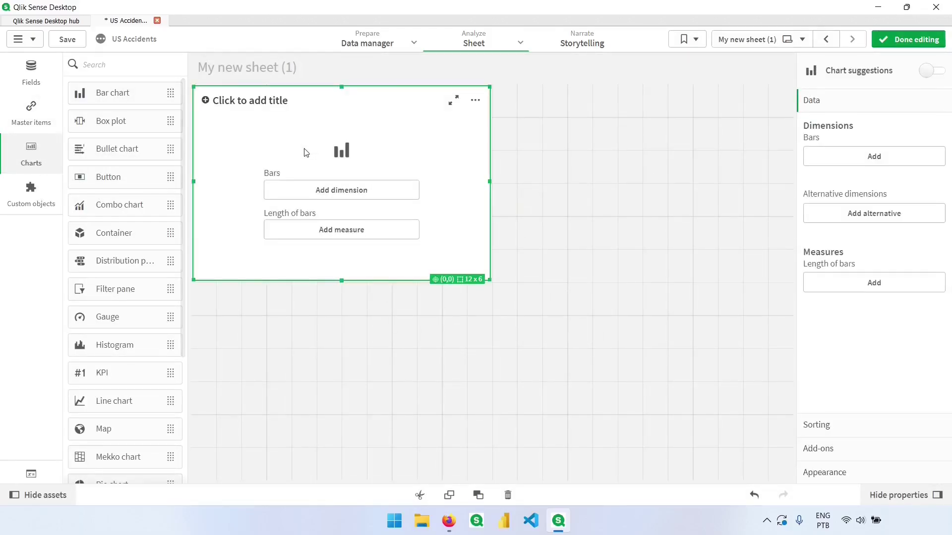
left_click(316, 193)
type("Sta")
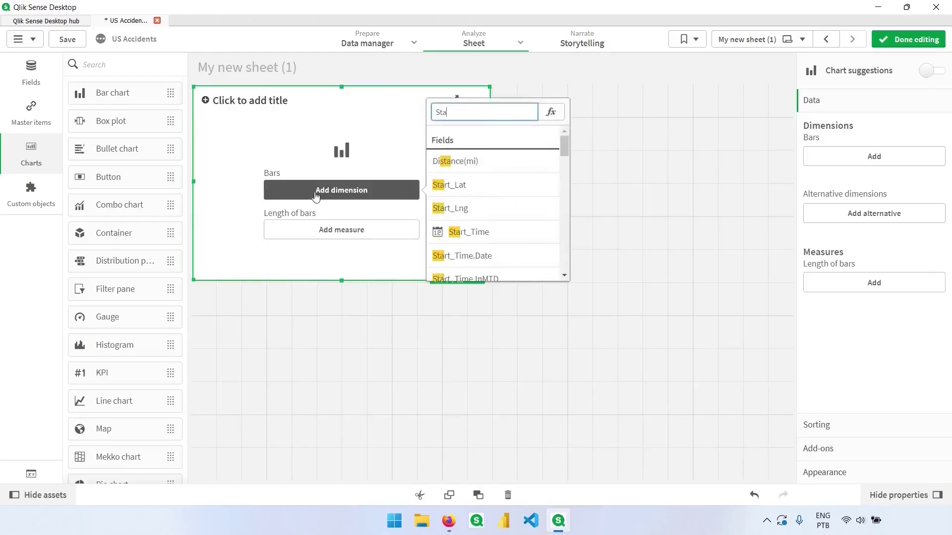
type("t")
left_click(446, 169)
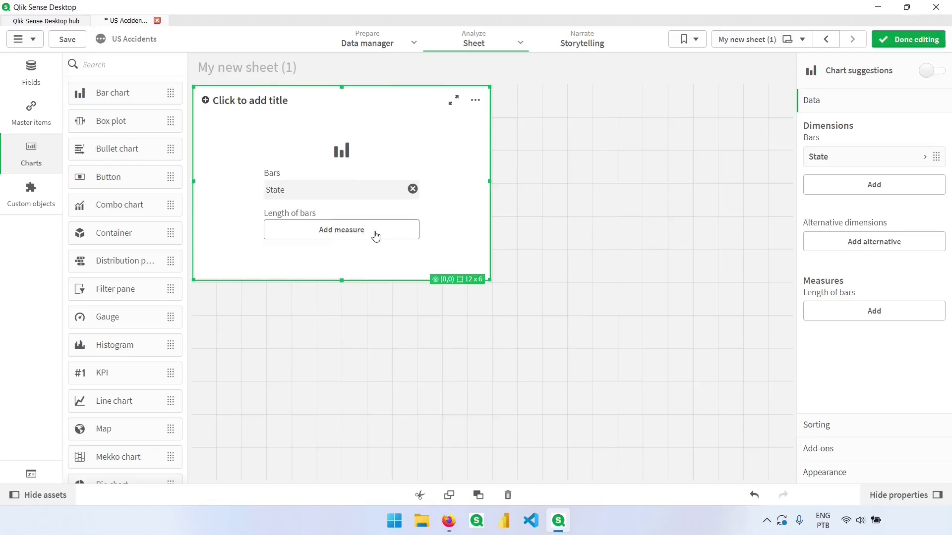
left_click(849, 309)
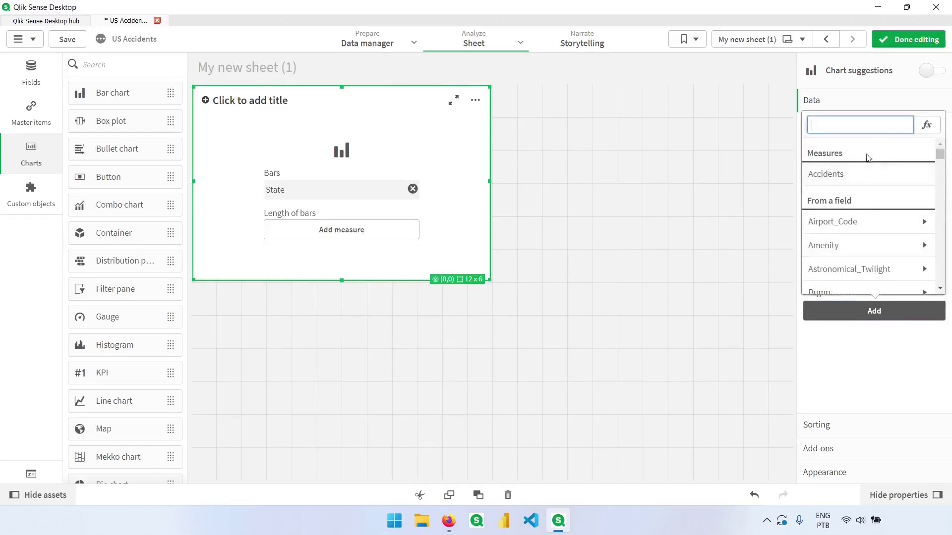
left_click(841, 176)
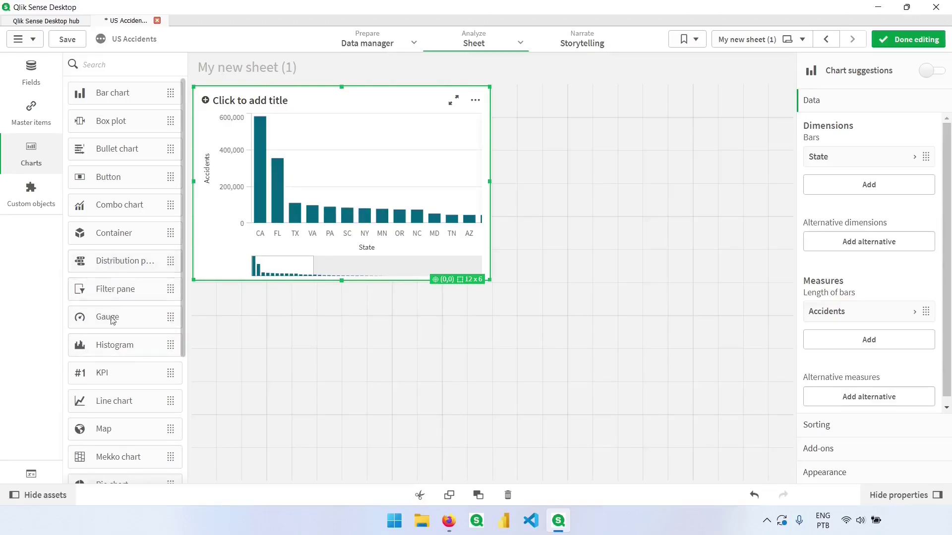
left_click_drag(199, 375, 573, 212)
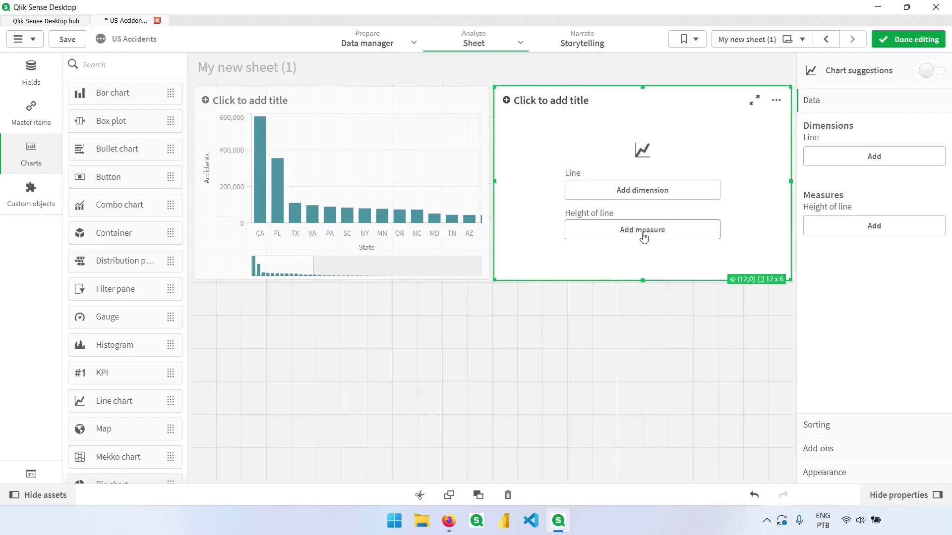
Give the line chart measure Accidents and dimension Month_Year
left_click(645, 235)
left_click(753, 203)
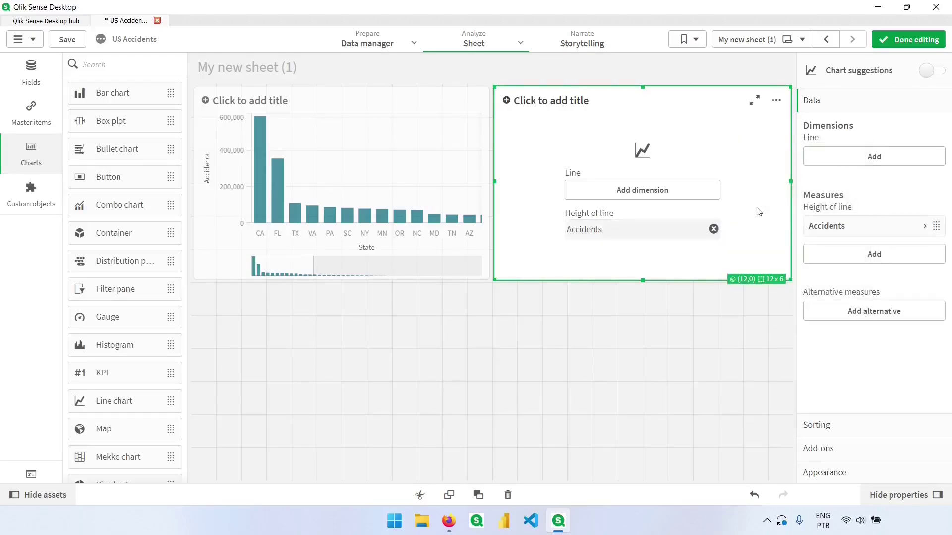
left_click(640, 195)
type("Month")
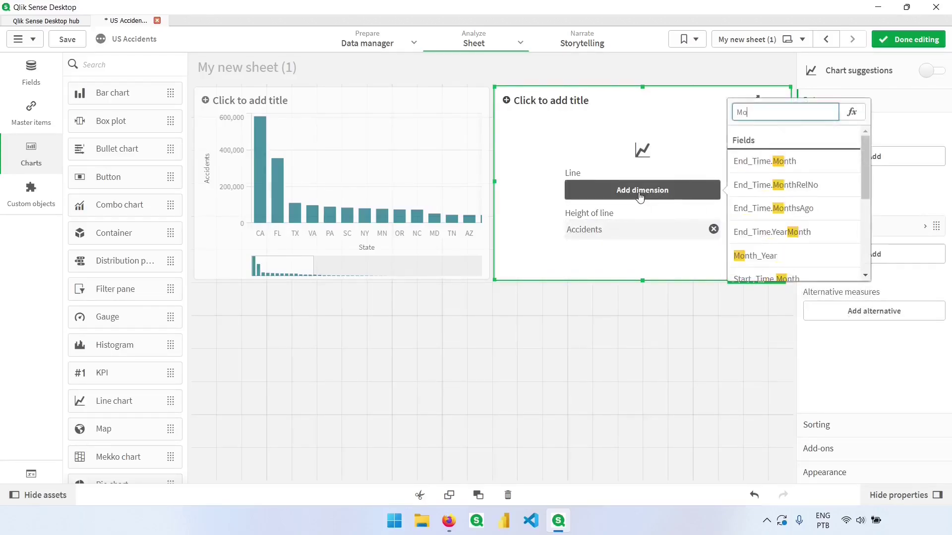
left_click(769, 256)
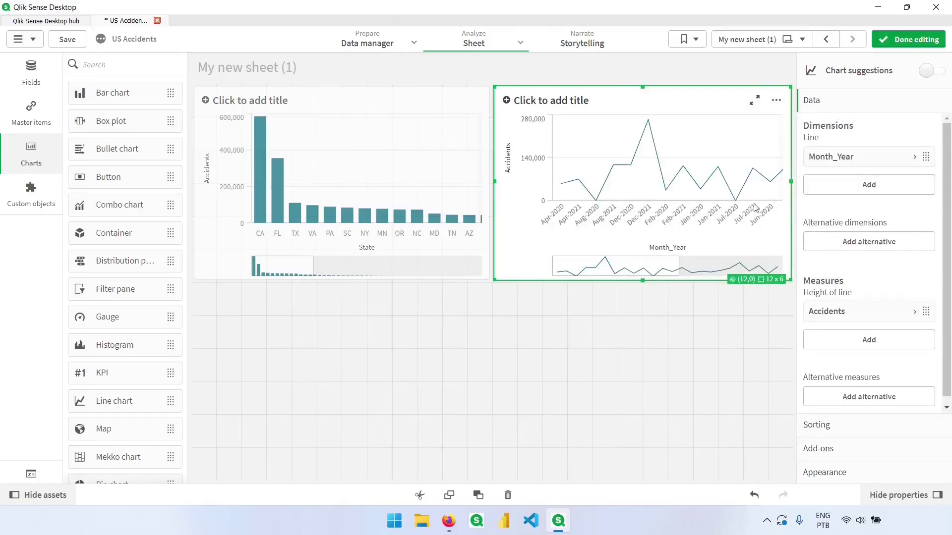
Sort Month_Year chronologically by Min(Start_Time) and place a KPI below the bar chart
left_click(840, 433)
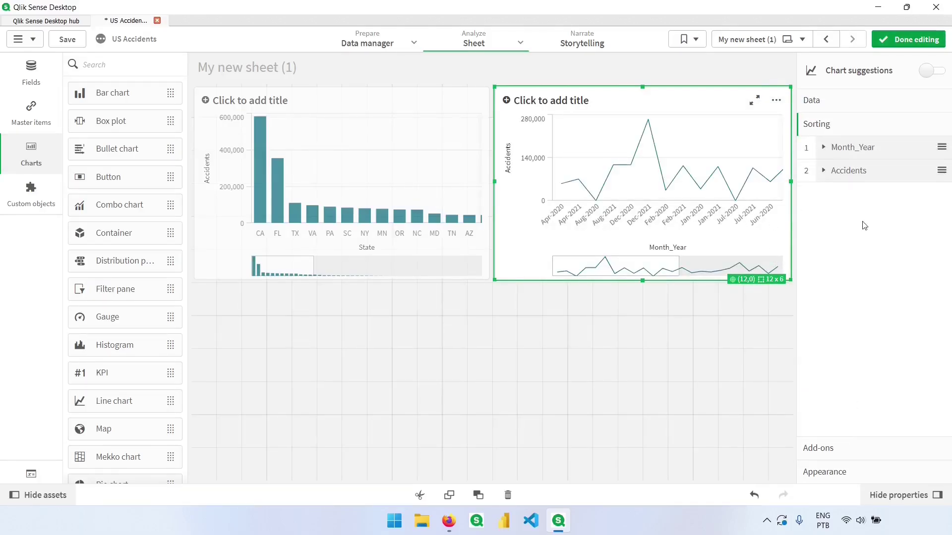
left_click(848, 148)
left_click(931, 180)
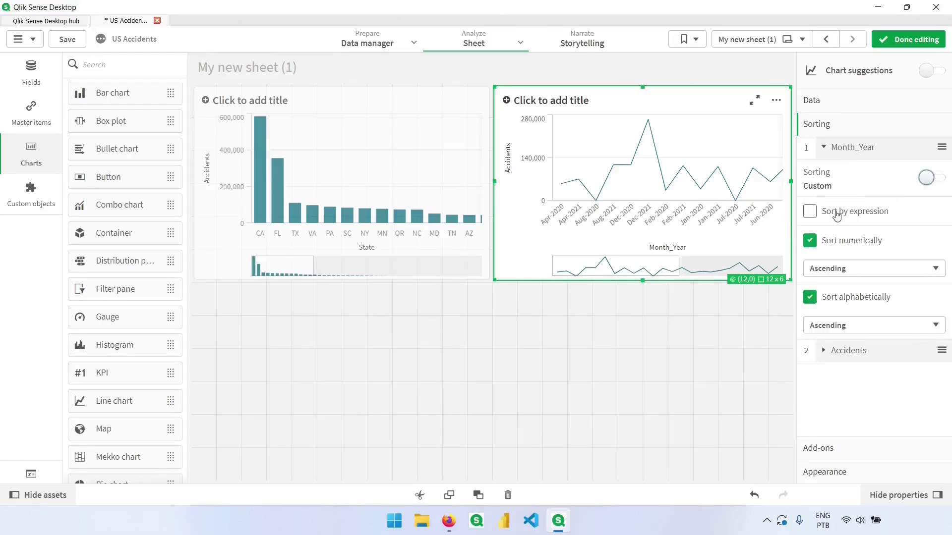
left_click(810, 212)
left_click(843, 281)
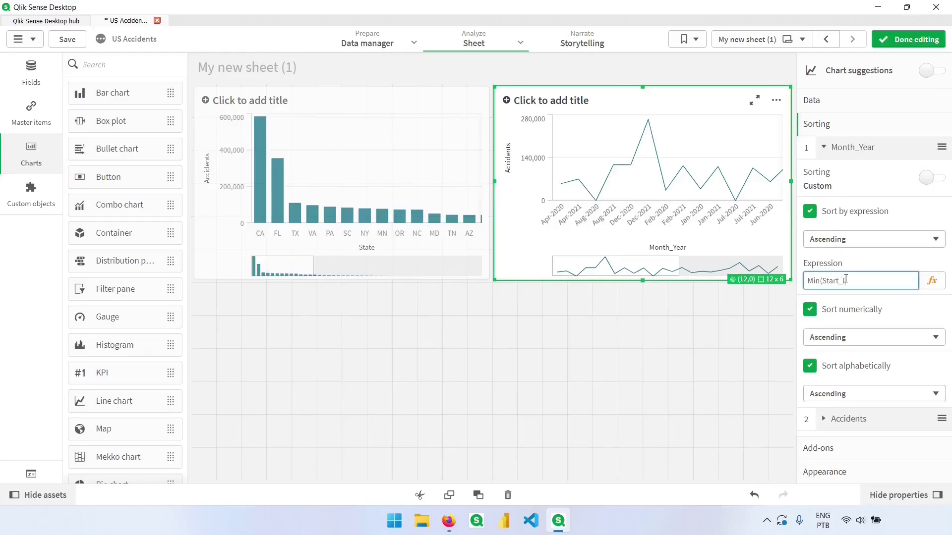
key("Tab")
left_click_drag(113, 378, 319, 385)
Give the new KPI the Accidents master measure, so it shows 2,137,609
left_click(328, 397)
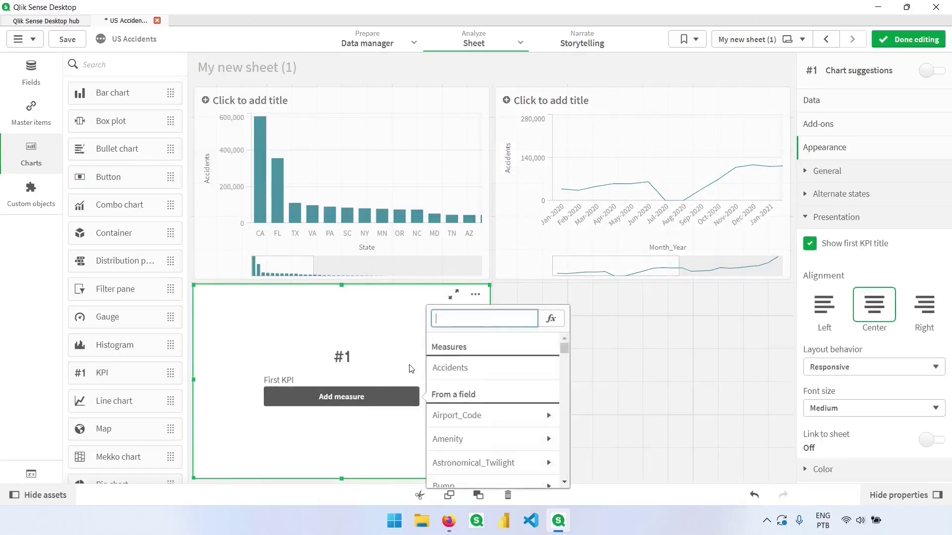
left_click(458, 374)
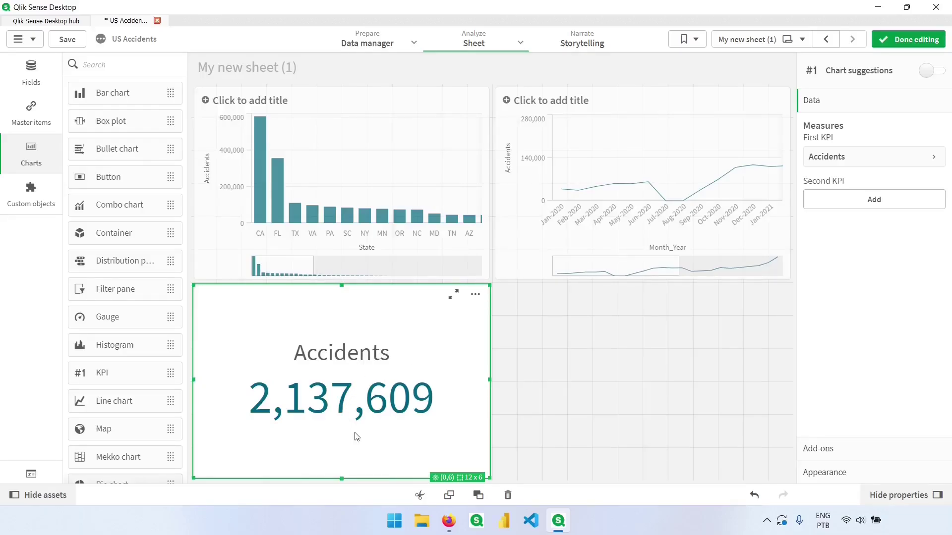
Change the Accidents master measure expression to Count(ID)/1000 and save it
left_click(40, 127)
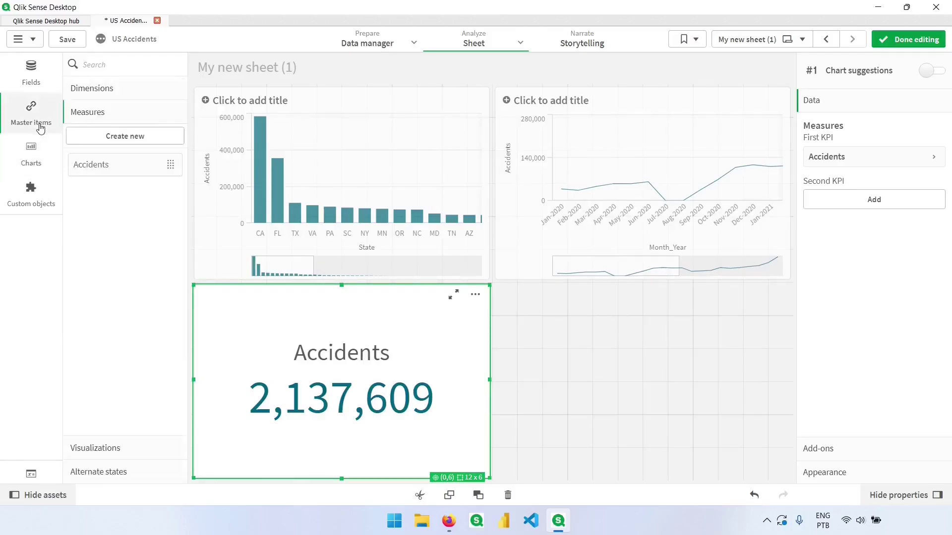
right_click(110, 168)
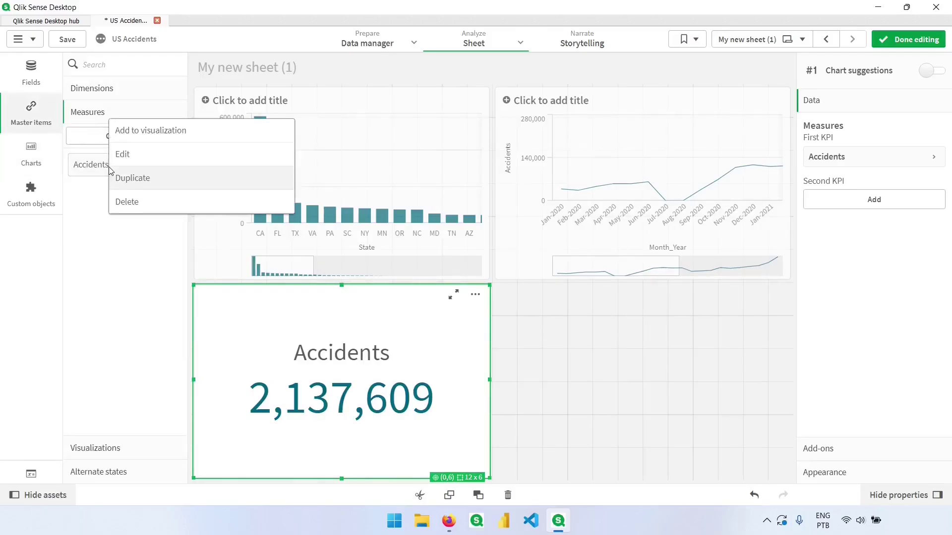
left_click(140, 160)
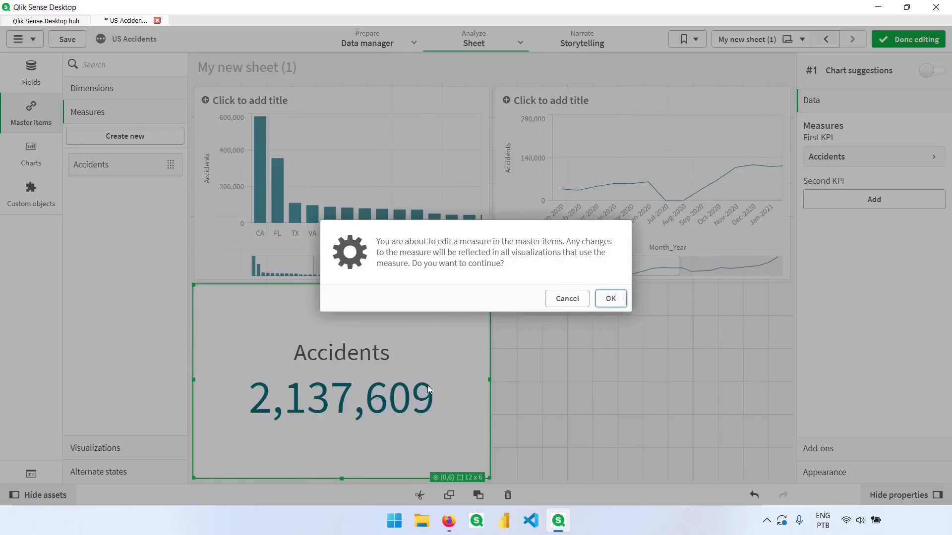
left_click(611, 299)
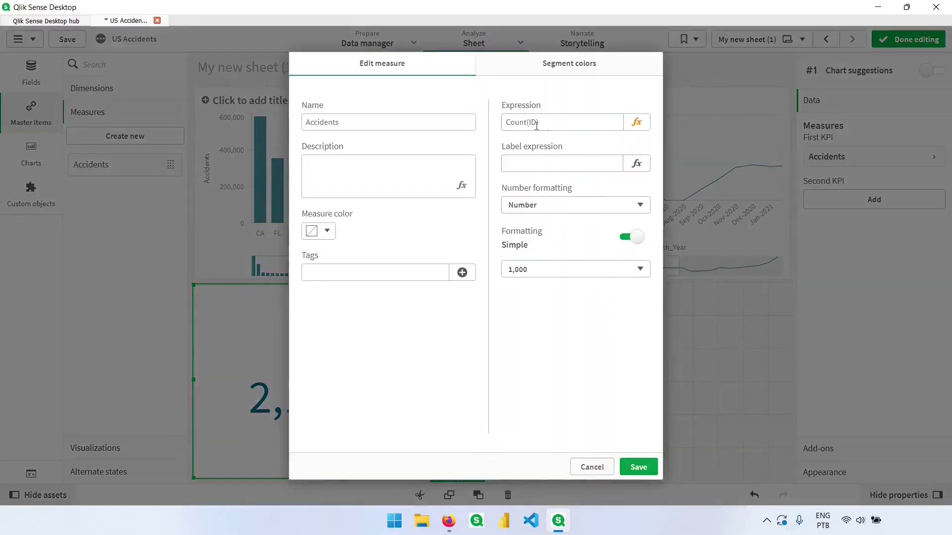
left_click(561, 124)
type("/1000")
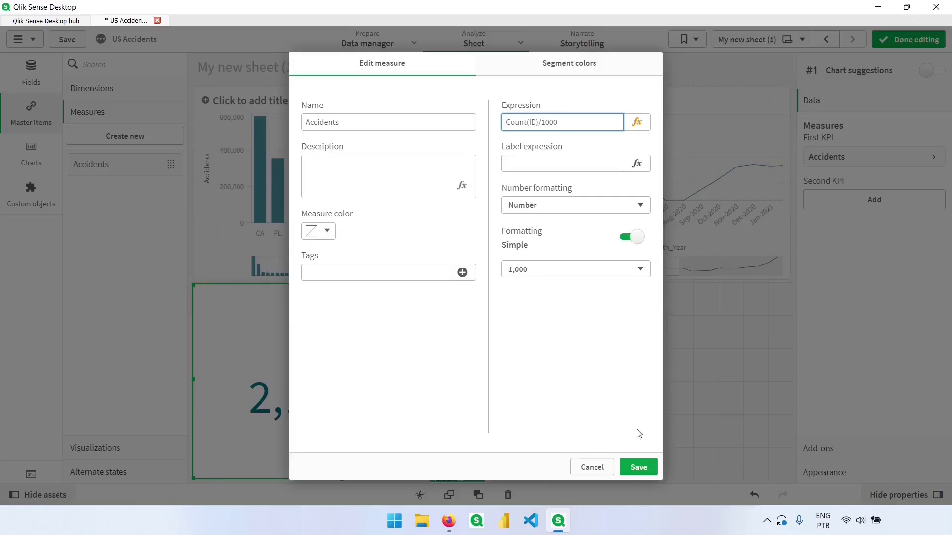
left_click(644, 468)
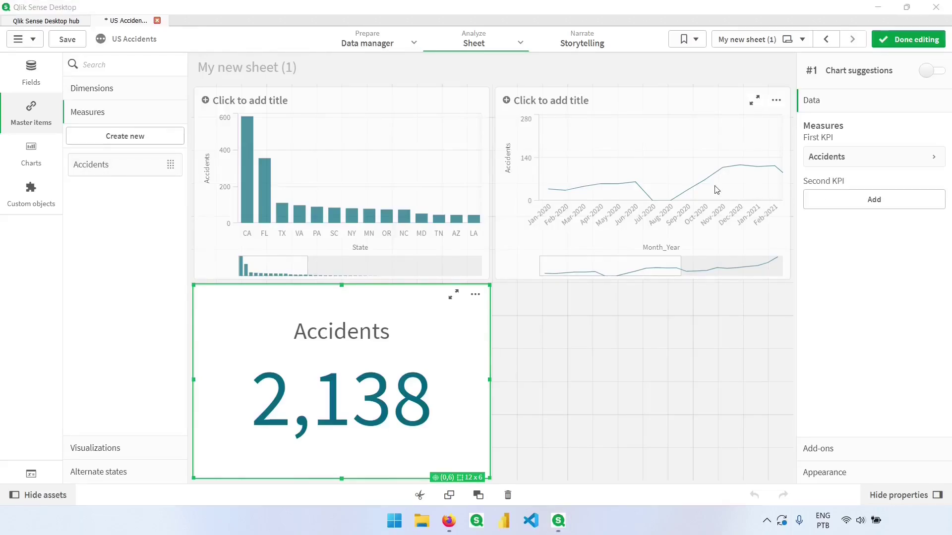
On My new sheet, create master dimension City_State from the expression =City&'-'&State
left_click(825, 39)
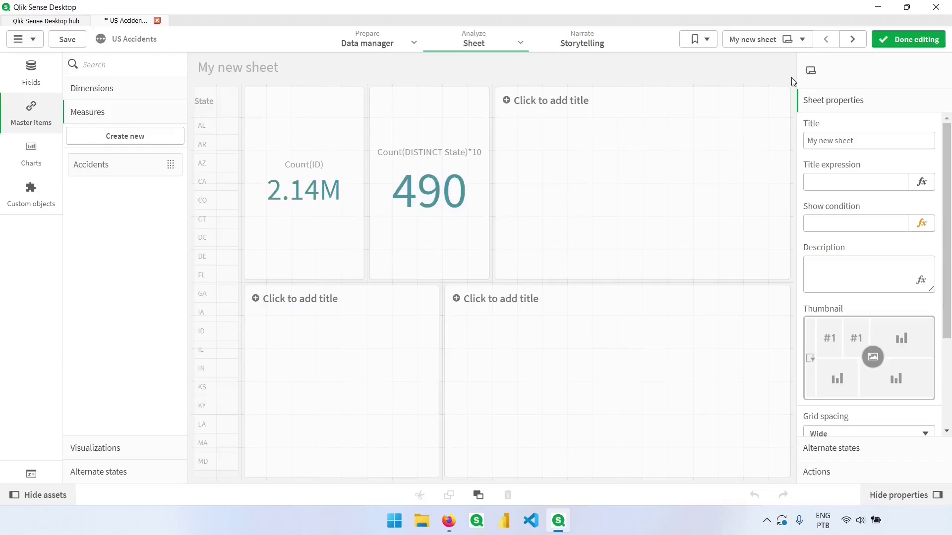
left_click(504, 337)
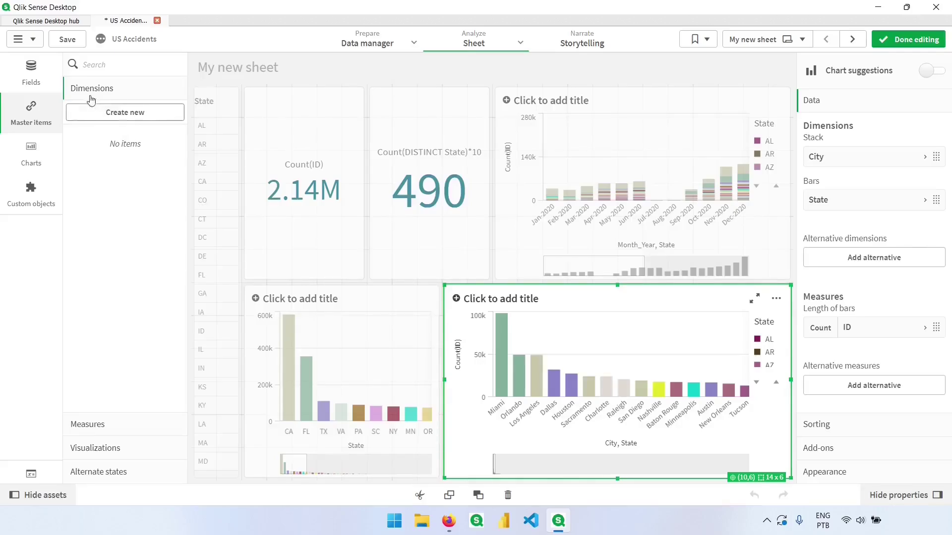
left_click(136, 114)
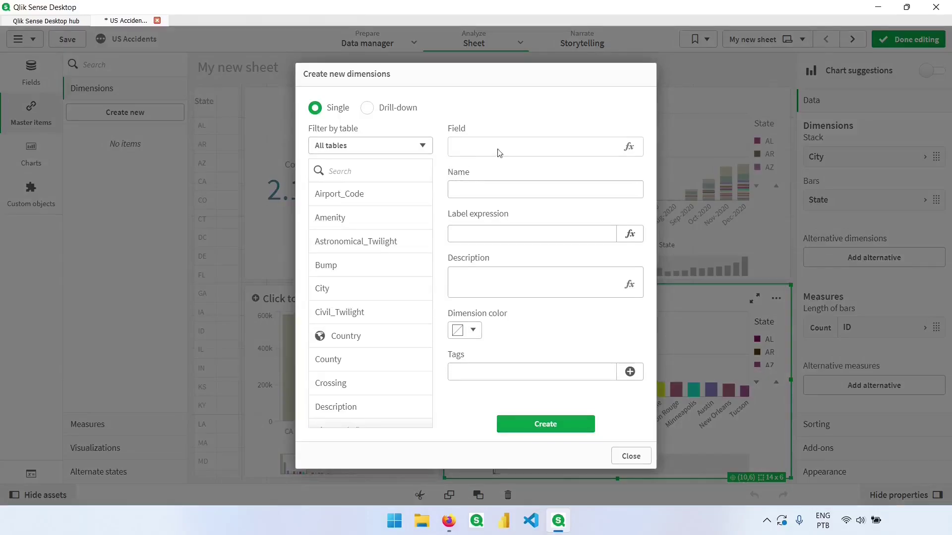
left_click(629, 148)
type("City&'-'&")
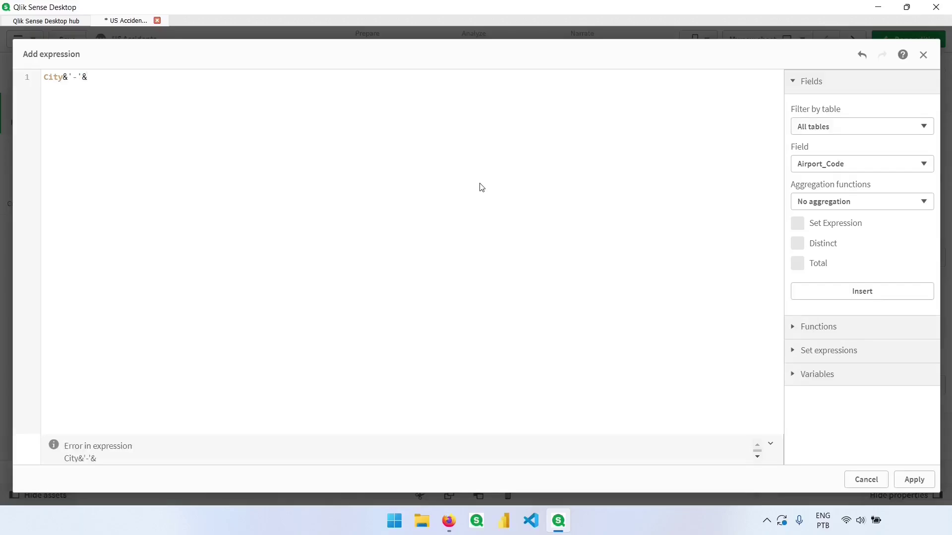
type("State")
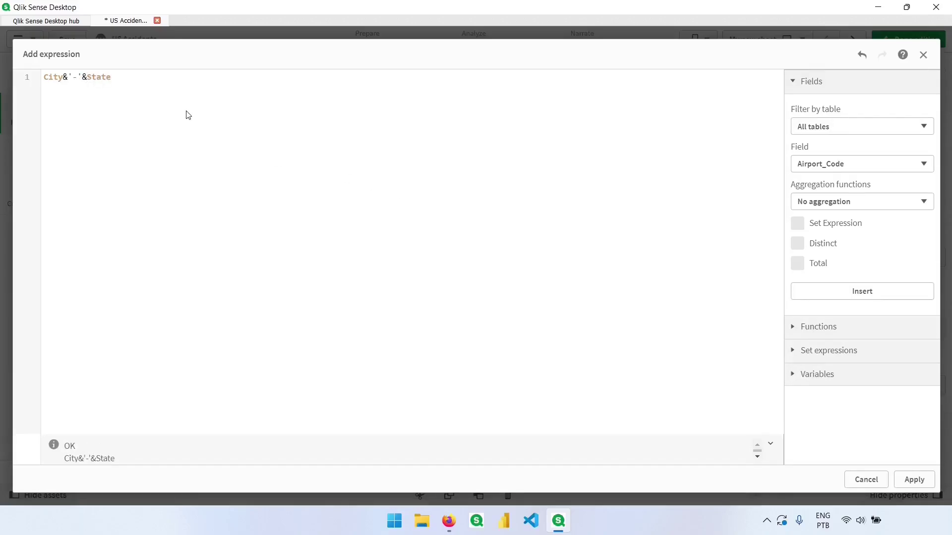
left_click(914, 479)
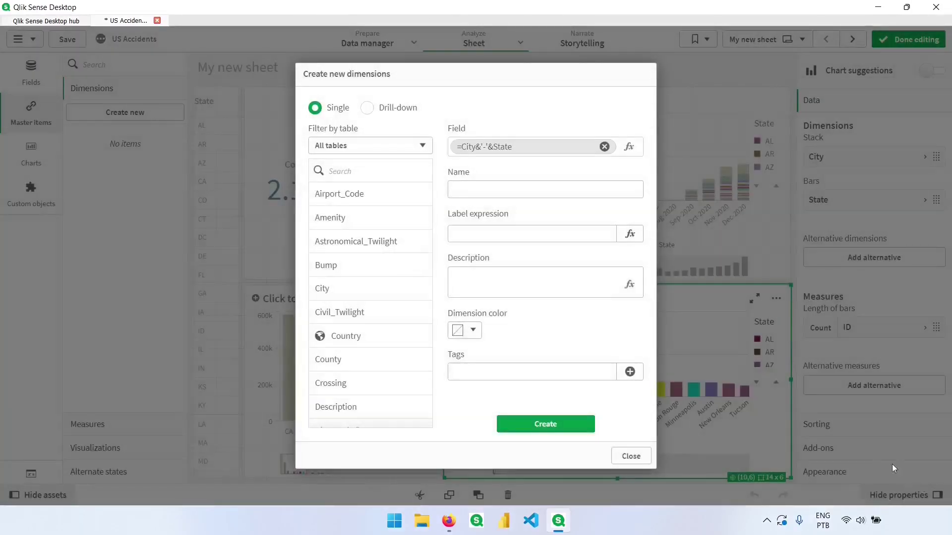
left_click(511, 187)
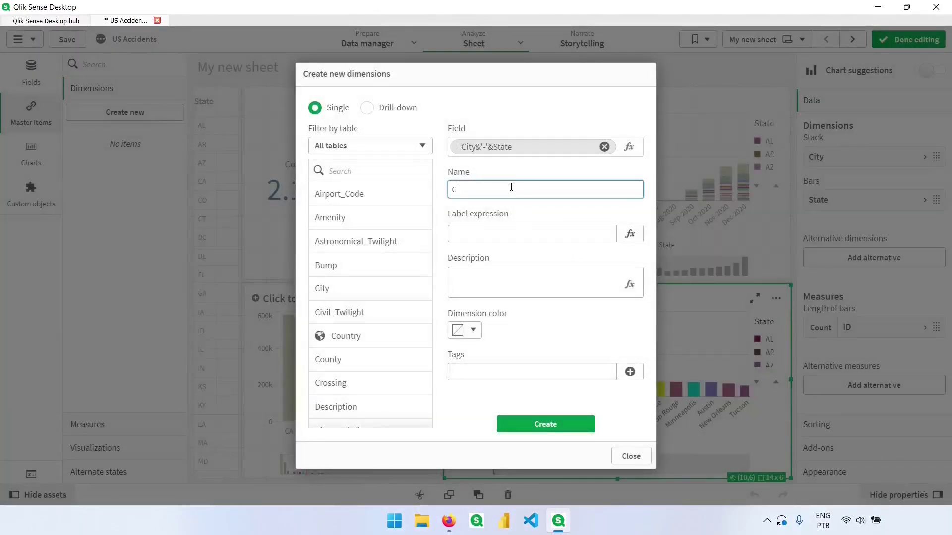
type("City_State")
key("Tab")
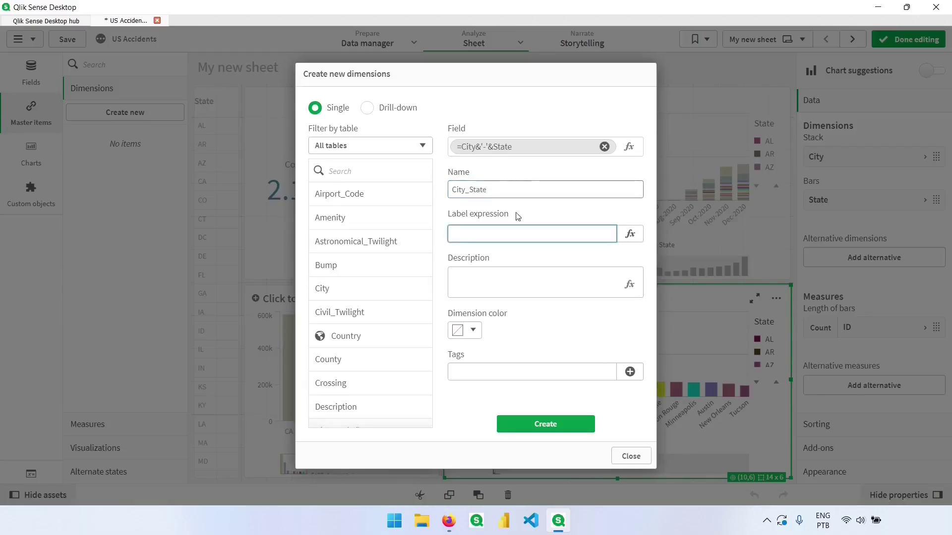
left_click(554, 425)
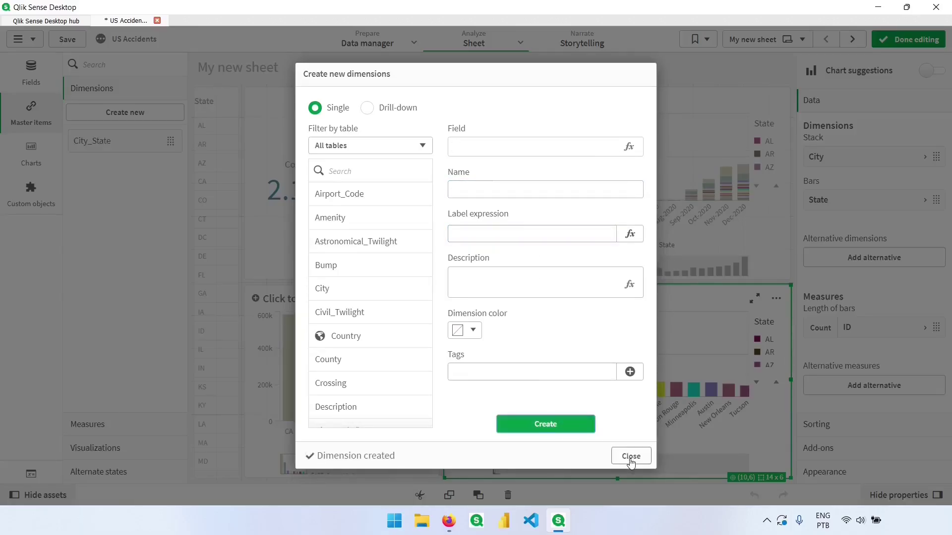
left_click(630, 457)
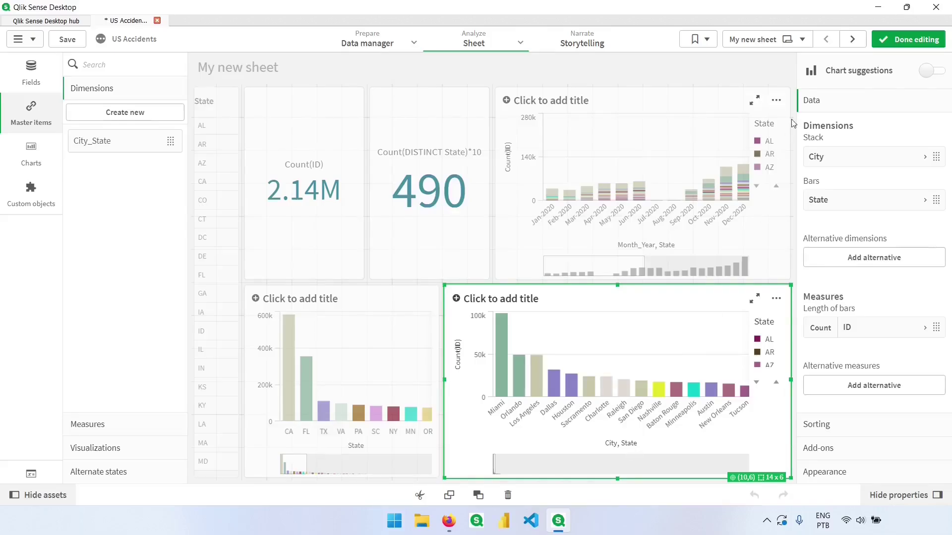
On My new sheet (1), add a bar chart of Accidents by City_State
left_click(852, 39)
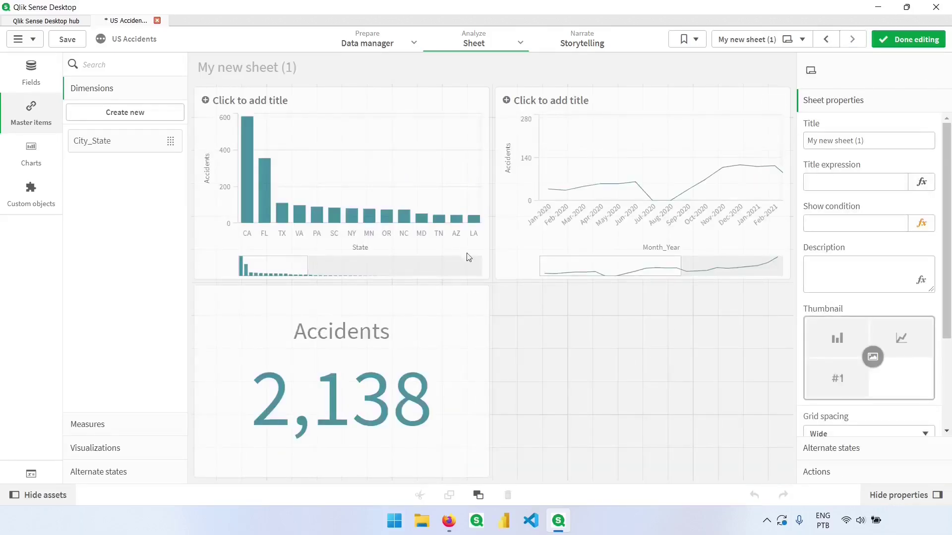
left_click(33, 157)
left_click_drag(109, 103, 572, 335)
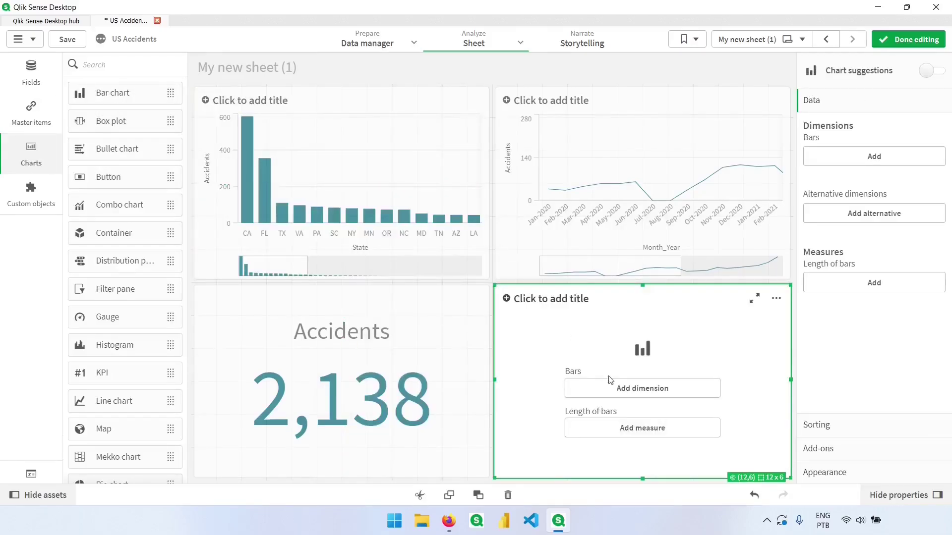
left_click(876, 157)
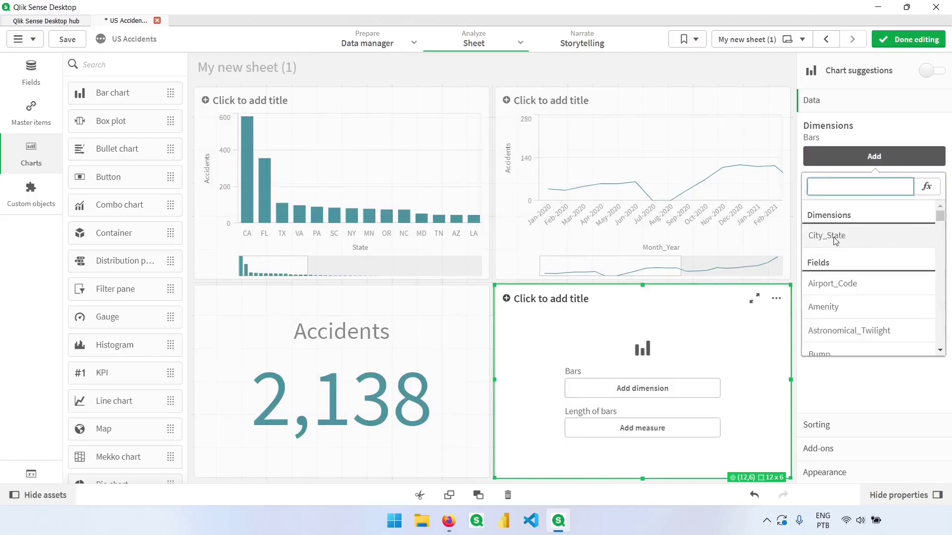
left_click(862, 236)
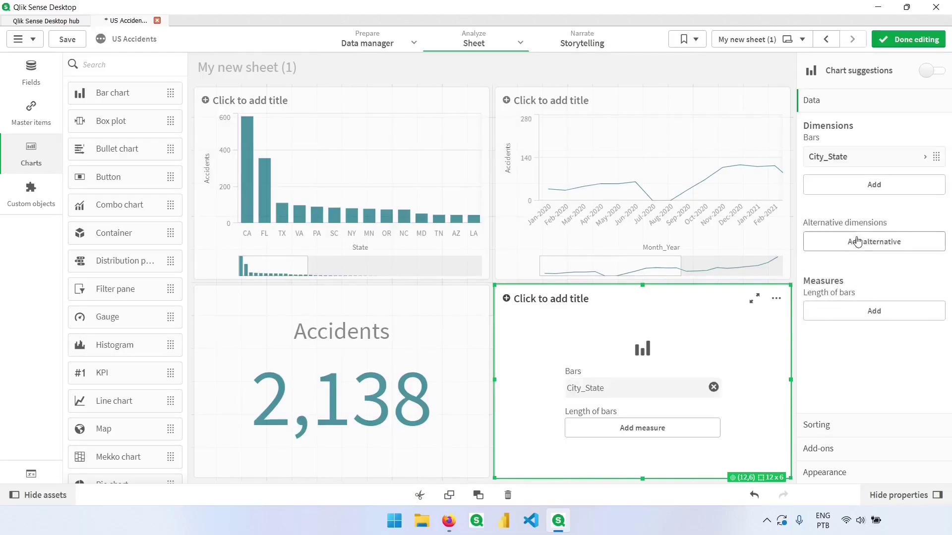
left_click(868, 316)
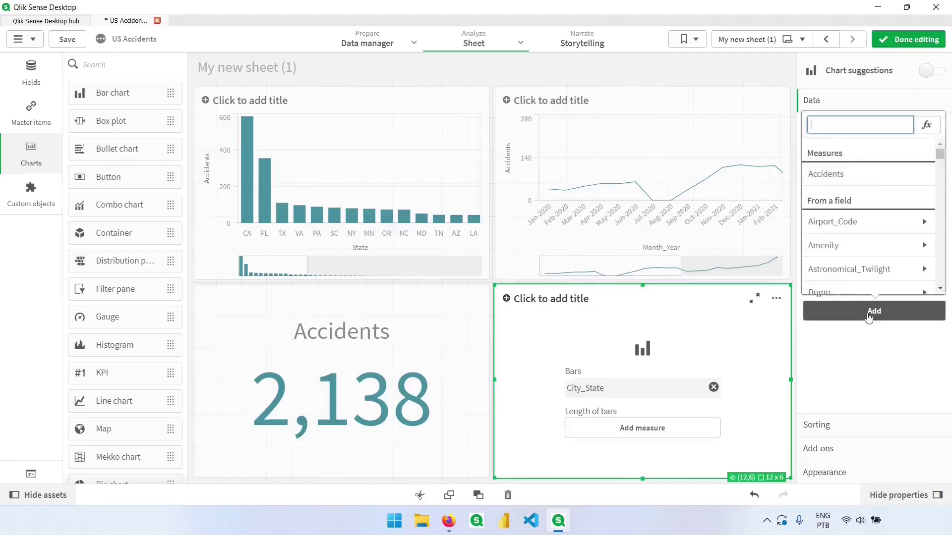
left_click(852, 180)
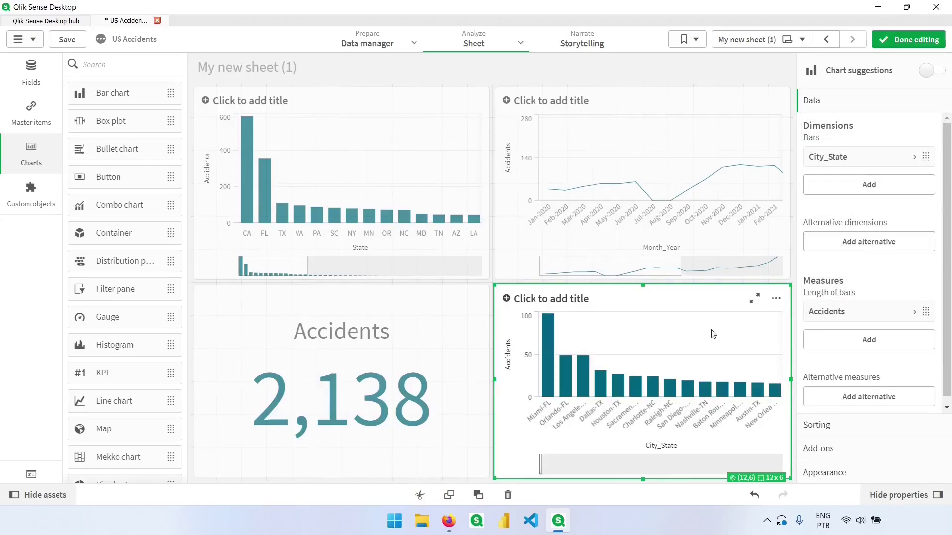
Narrow the Accidents KPI to about half width and move the bar chart beside it
left_click(31, 119)
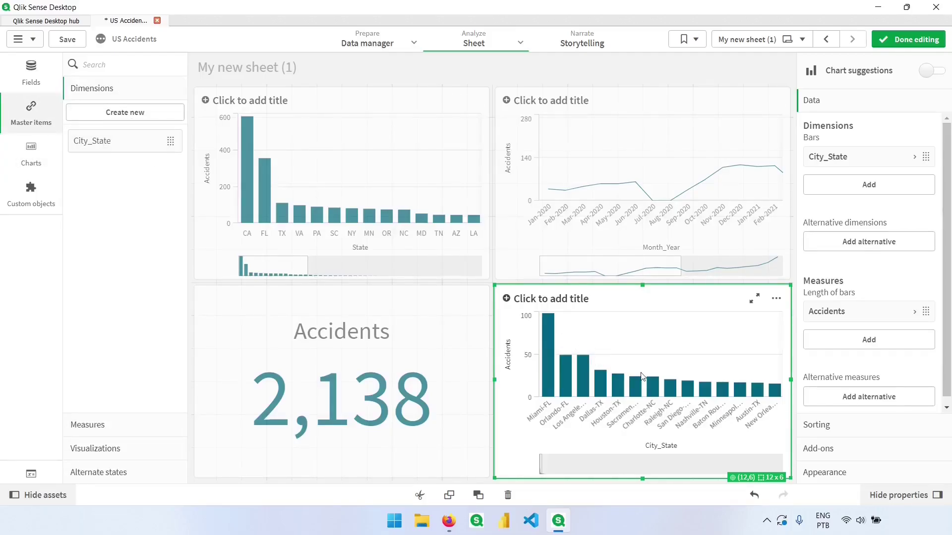
left_click(487, 385)
left_click_drag(483, 381, 414, 390)
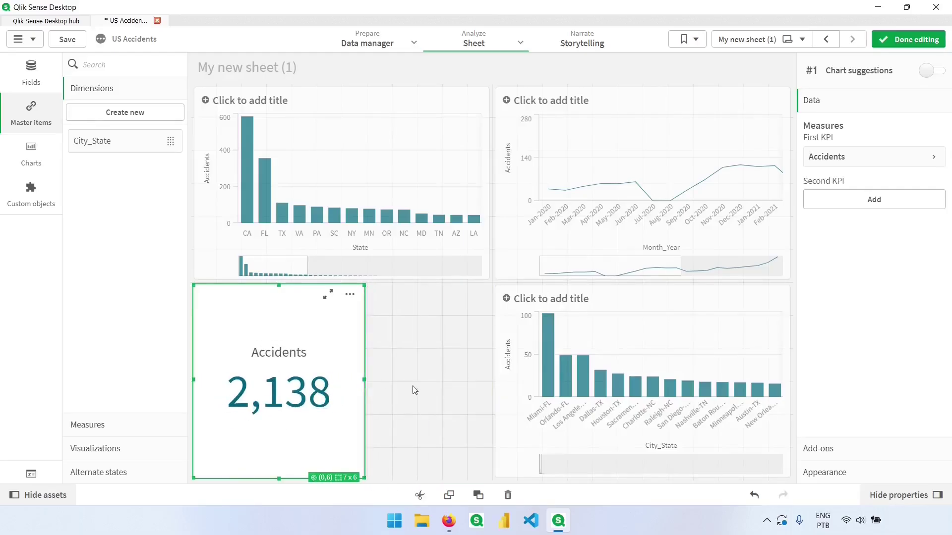
left_click_drag(514, 387, 385, 389)
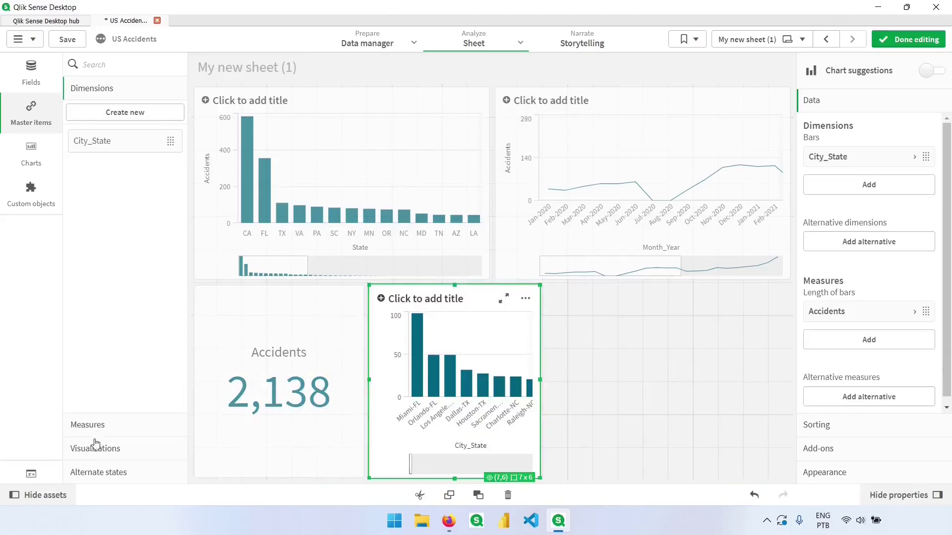
left_click(115, 452)
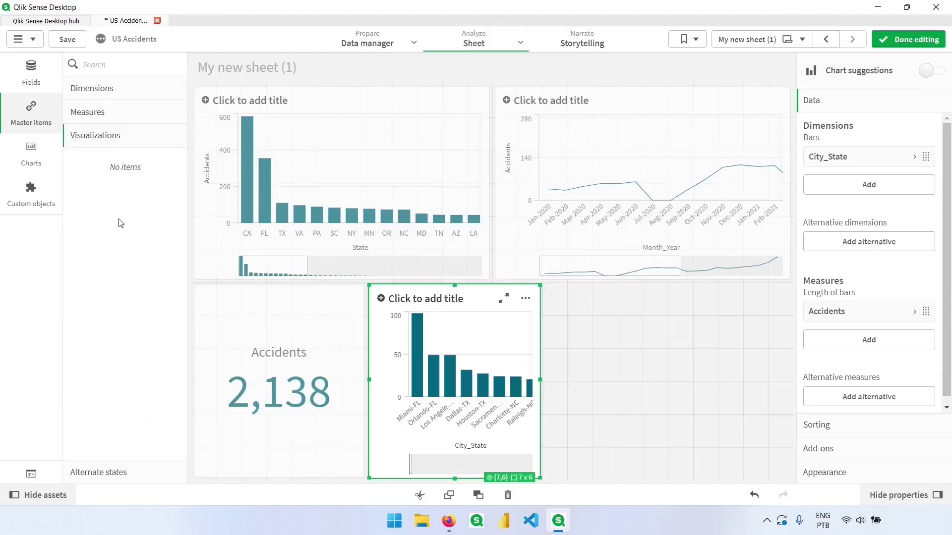
Save My new sheet's bottom-right city-and-state bar chart as master visualization 'Accidents by City'
left_click(826, 39)
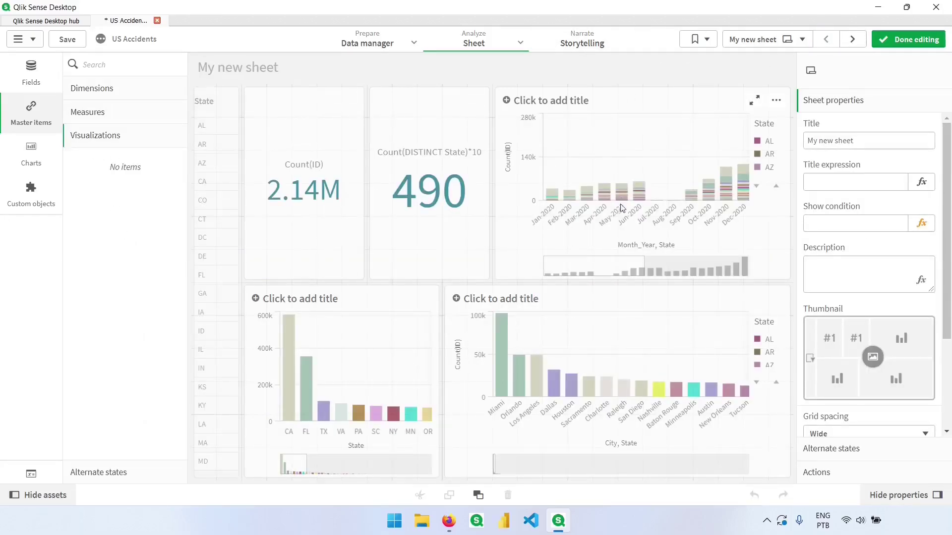
right_click(603, 348)
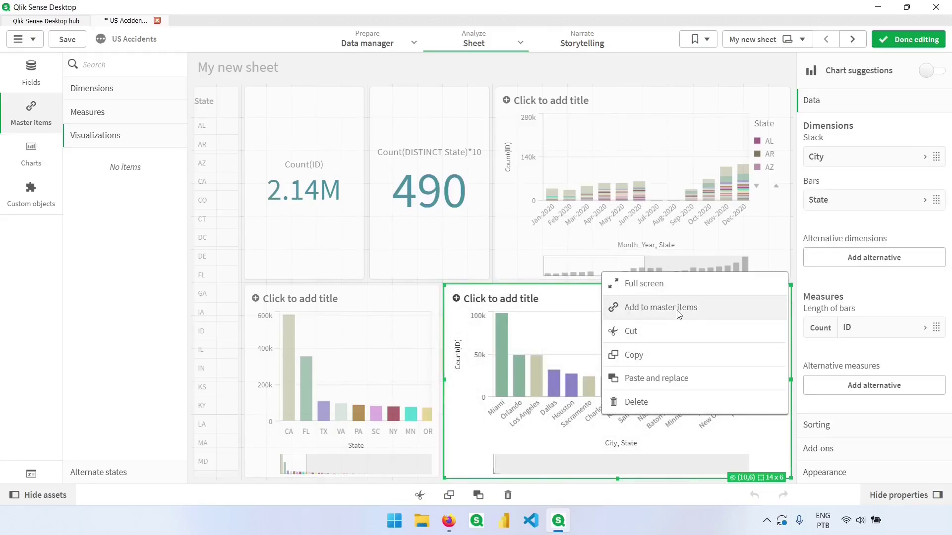
left_click(688, 316)
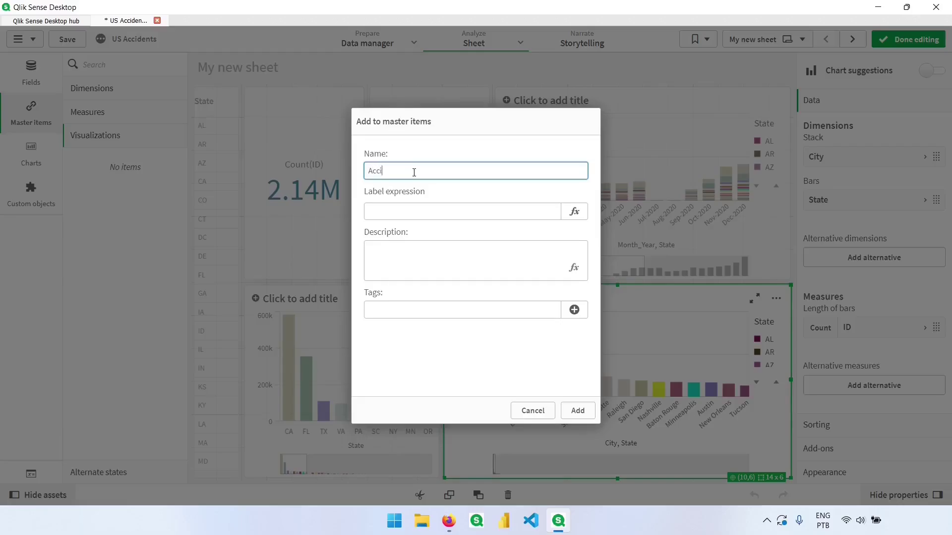
left_click(577, 410)
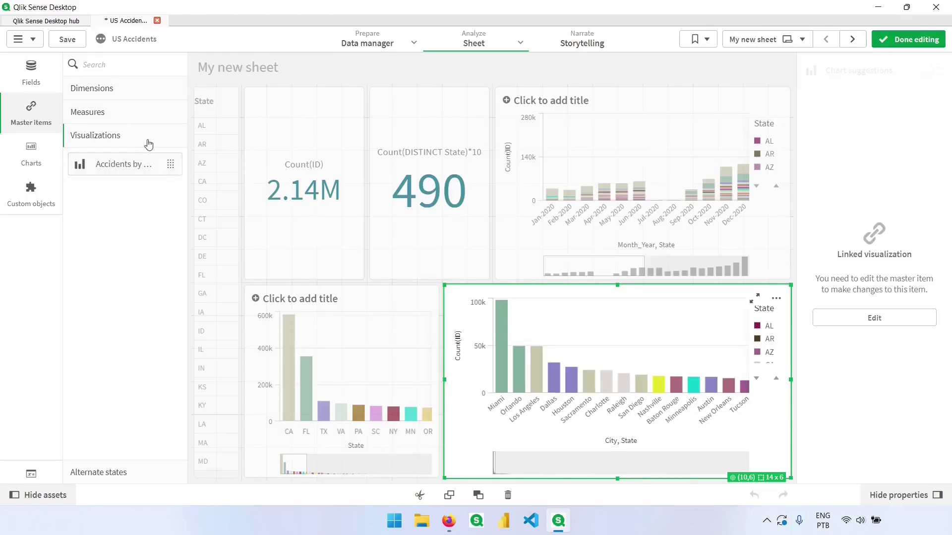
Place the Accidents by City master chart at My new sheet (1)'s bottom-right and edit it
left_click(852, 39)
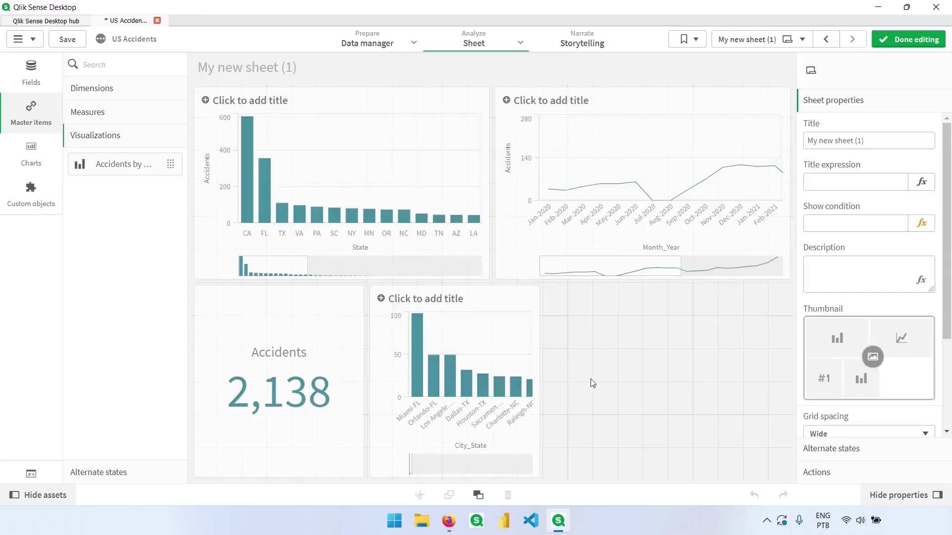
left_click_drag(117, 166, 641, 347)
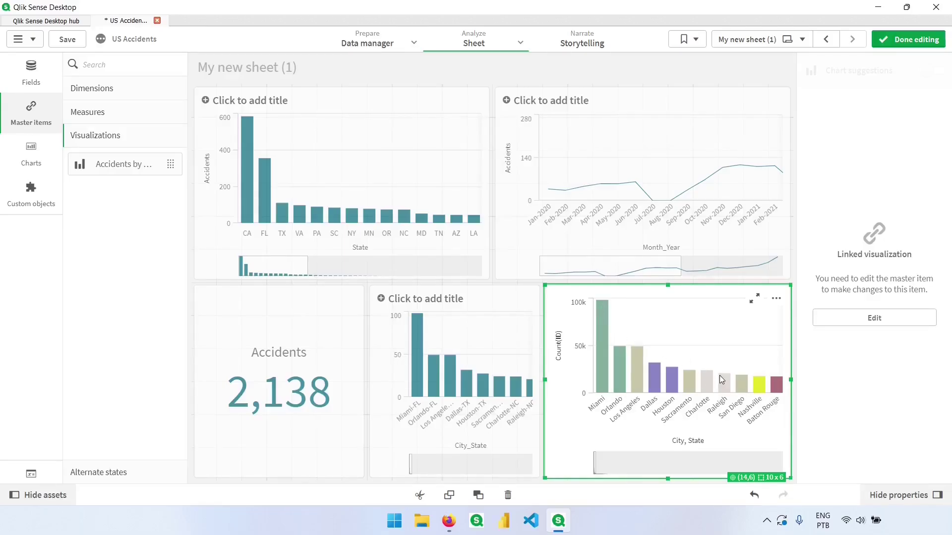
right_click(114, 165)
left_click(630, 349)
left_click(859, 317)
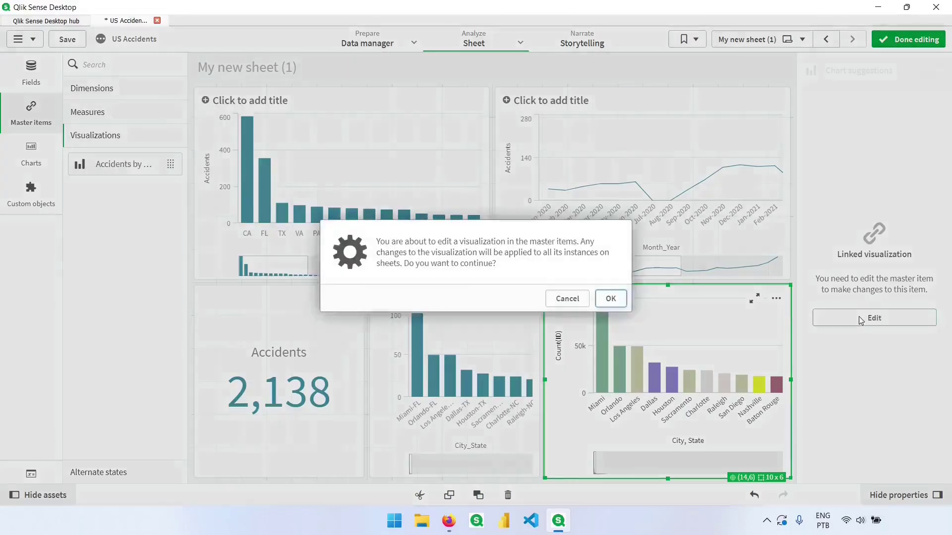
In the Accidents by City master visualization, replace the Count(ID) measure with Accidents
left_click(611, 299)
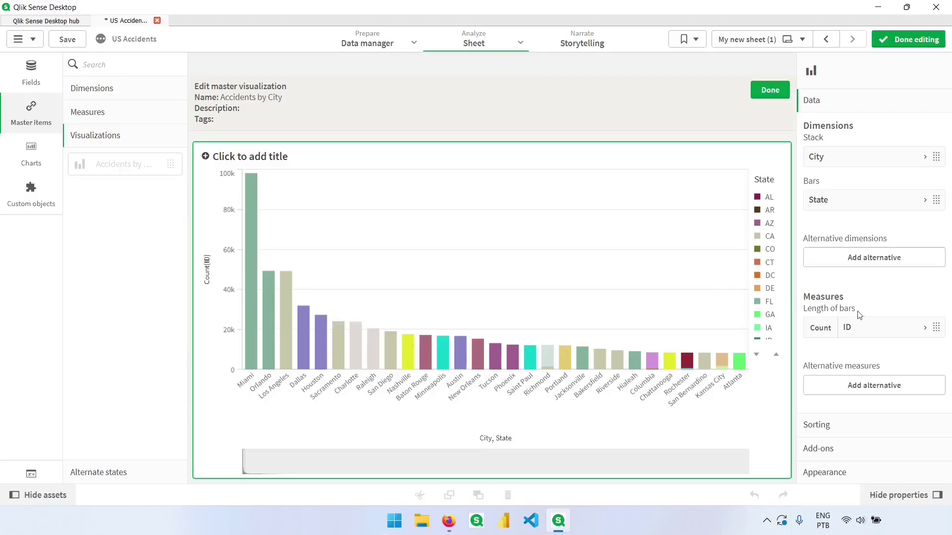
right_click(876, 328)
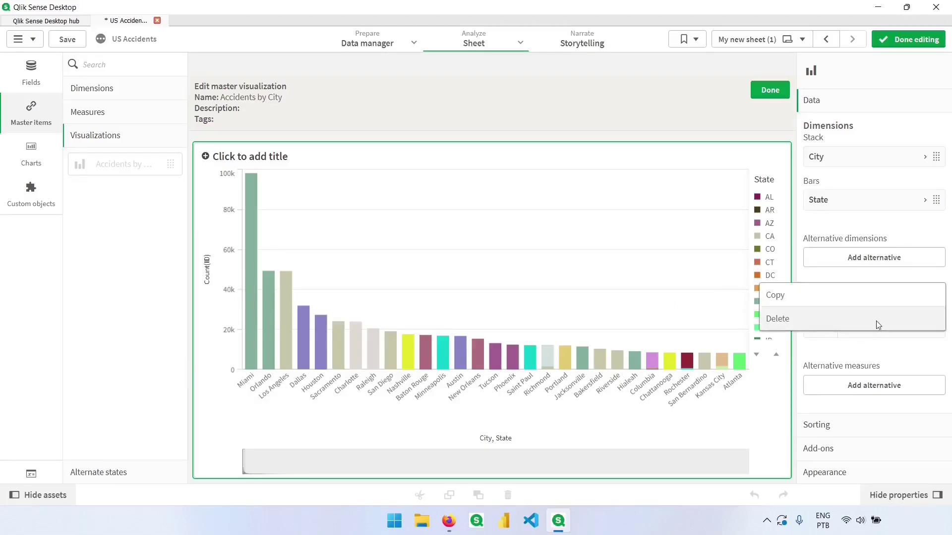
left_click(820, 323)
left_click(869, 328)
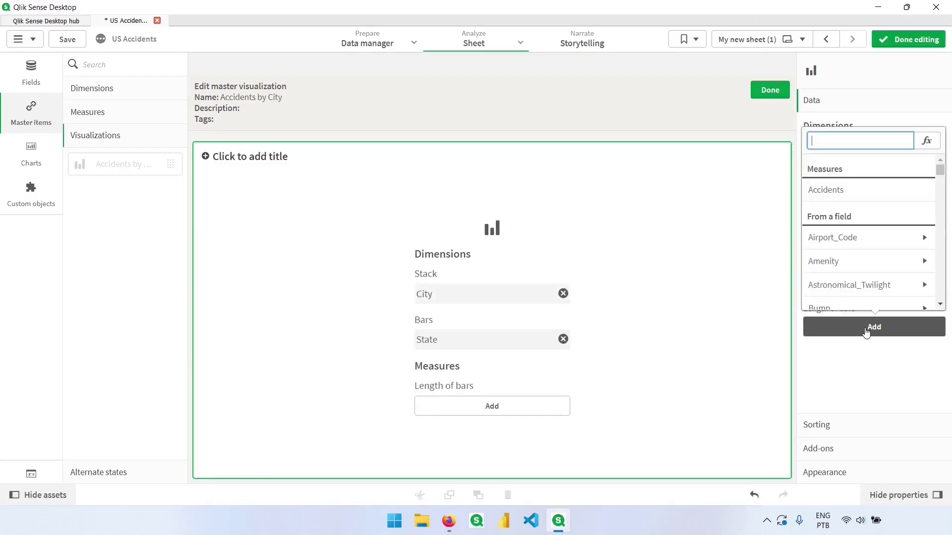
left_click(844, 191)
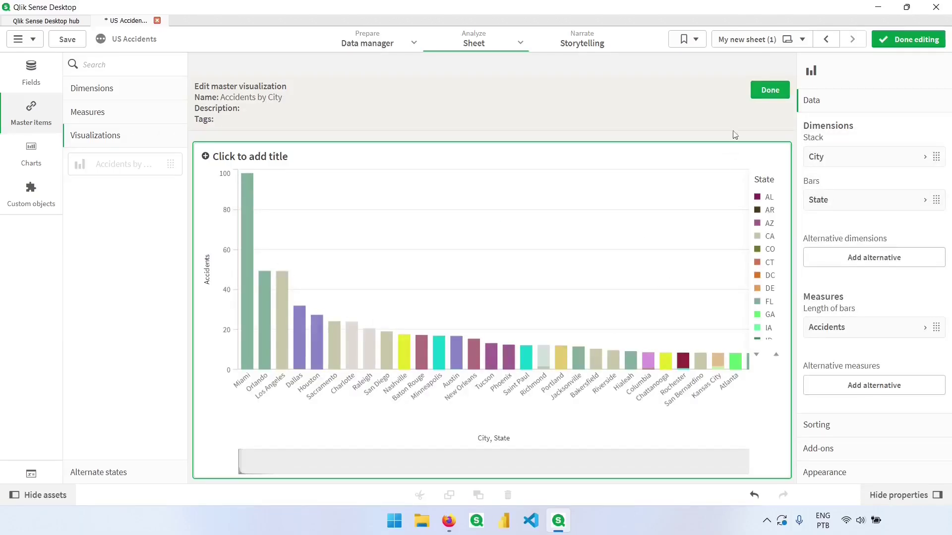
left_click(762, 92)
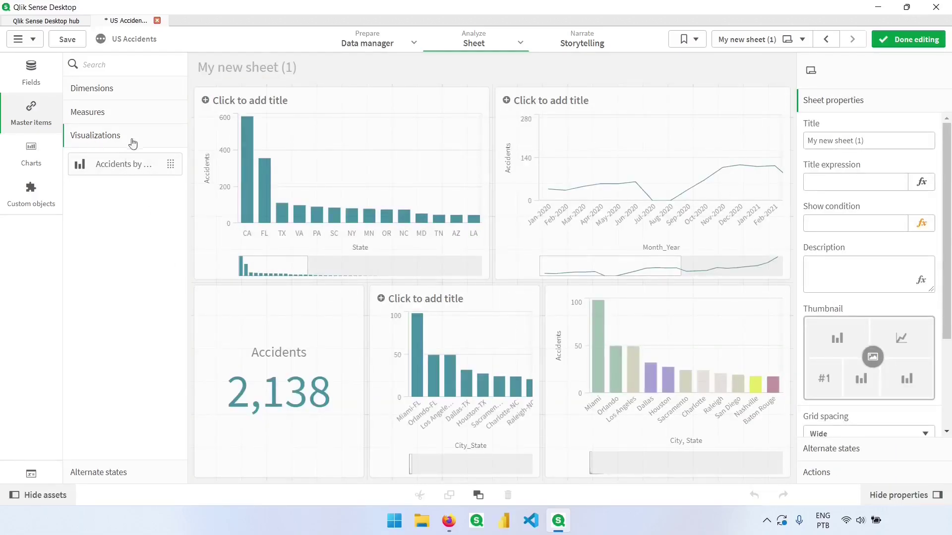
left_click(105, 113)
left_click(104, 88)
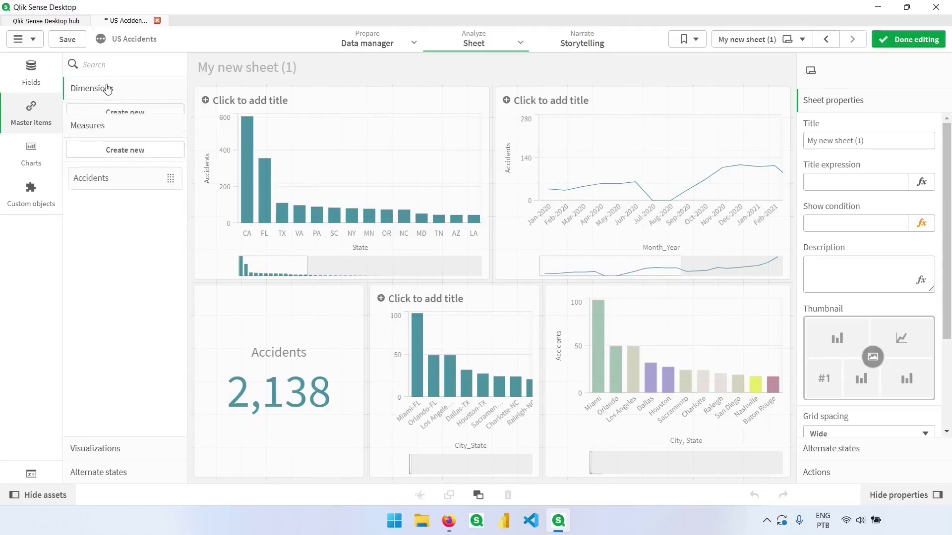